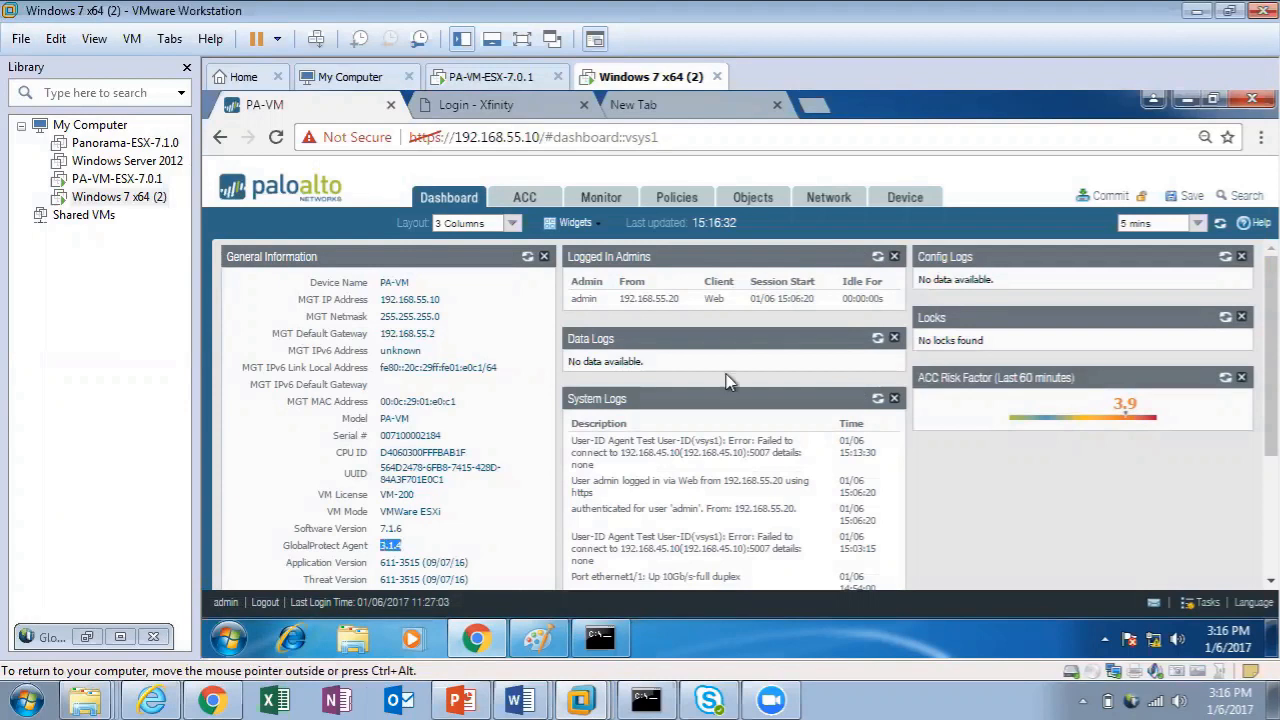
# Review the ethernet1/1 interface's virtual router and security zone assignment, then close its configuration
pyautogui.click(830, 198)
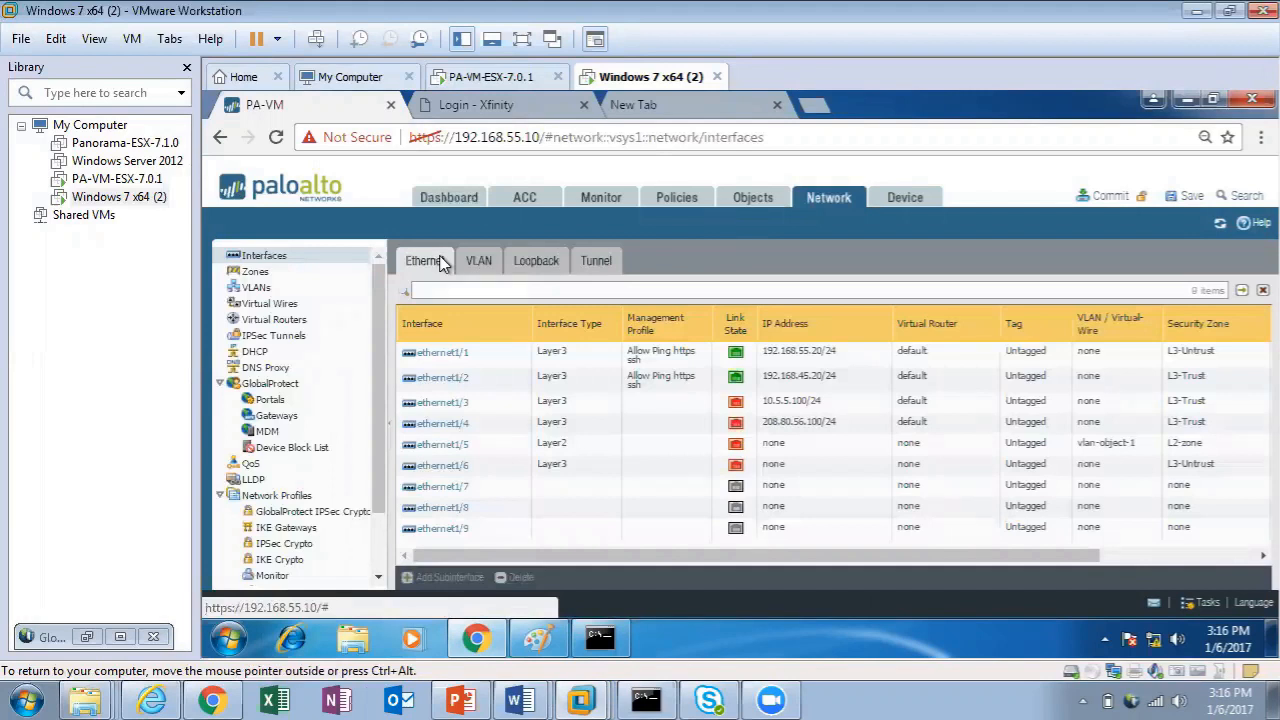
pyautogui.click(436, 358)
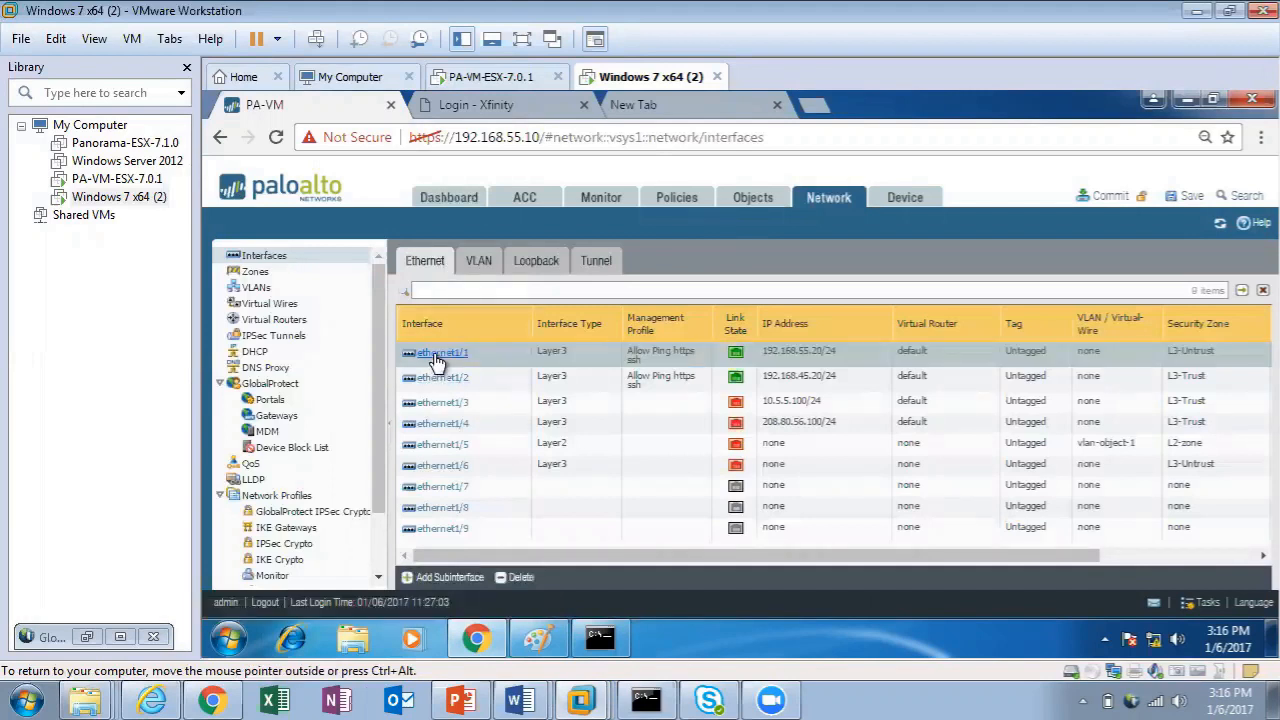
pyautogui.click(441, 353)
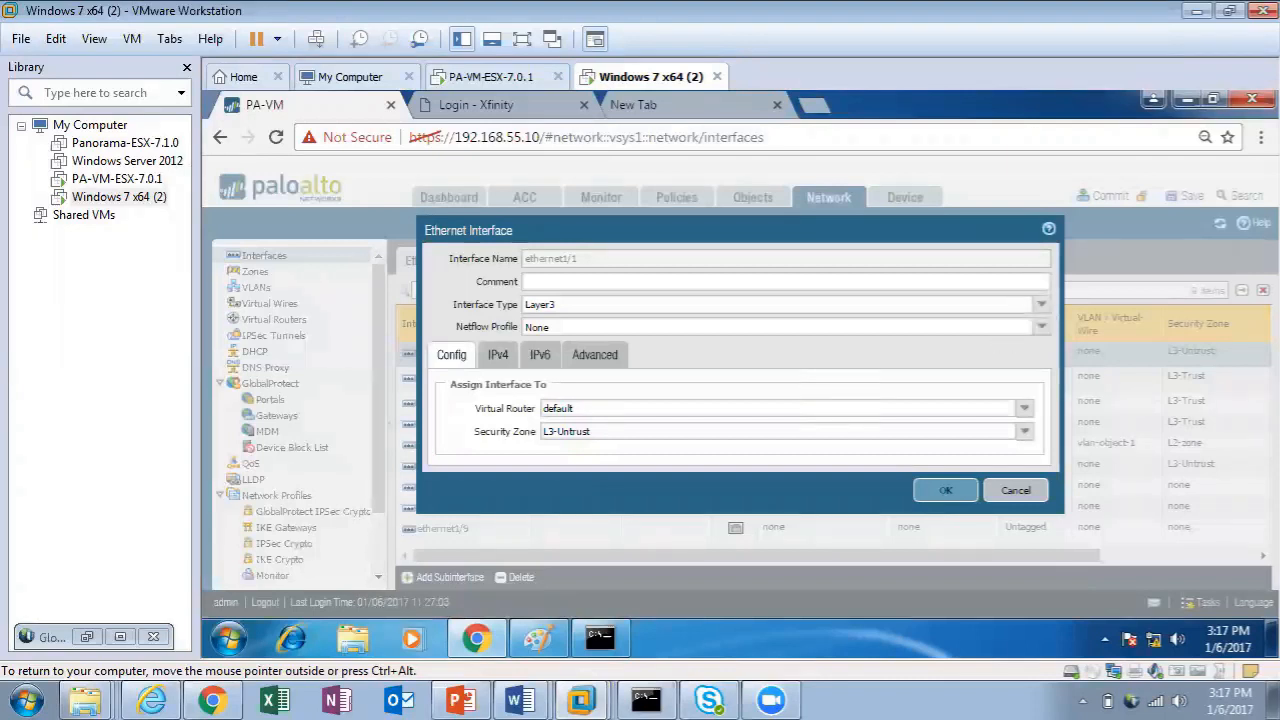
pyautogui.click(545, 408)
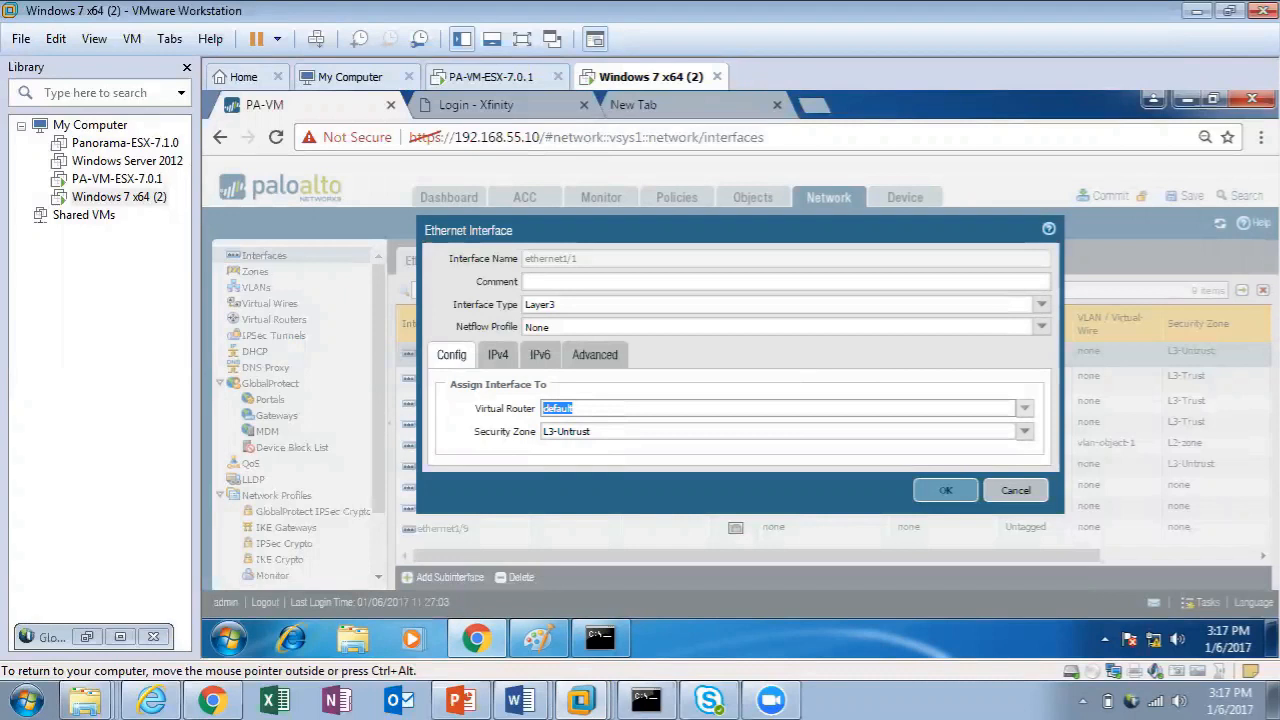
pyautogui.click(932, 488)
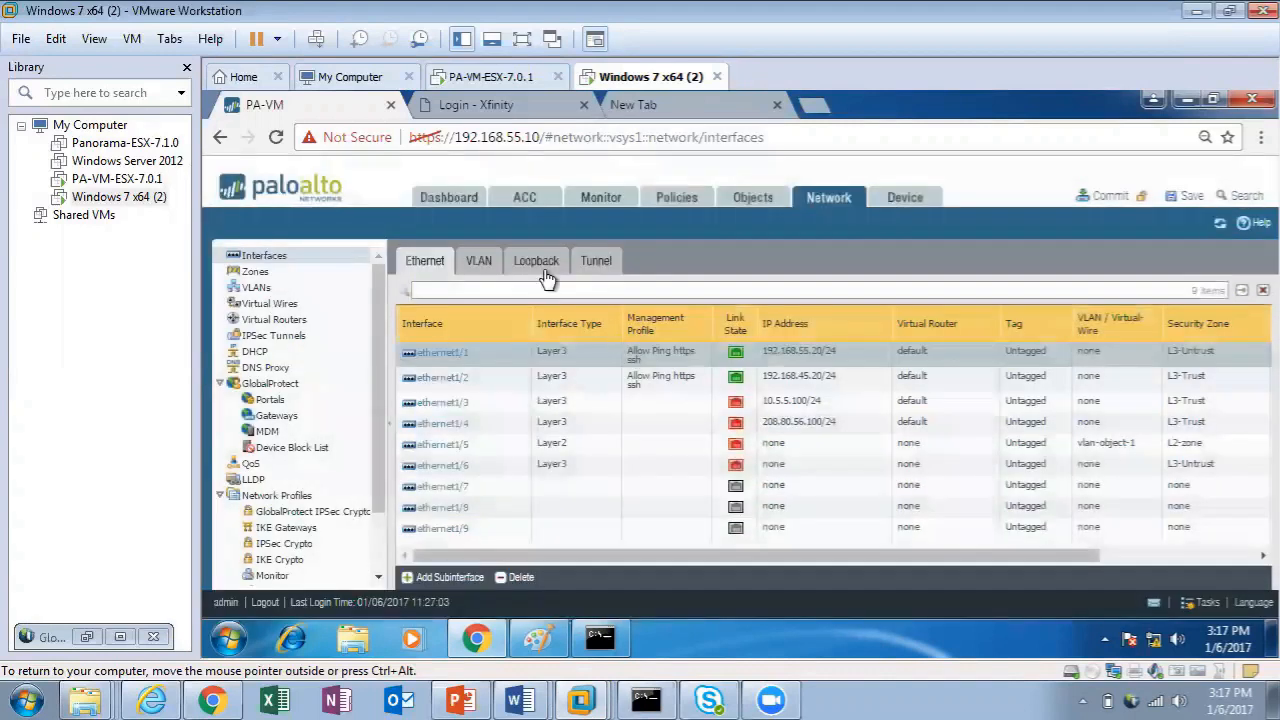
# Review the loopback and tunnel interfaces, including the features of tunnel.2
pyautogui.click(545, 271)
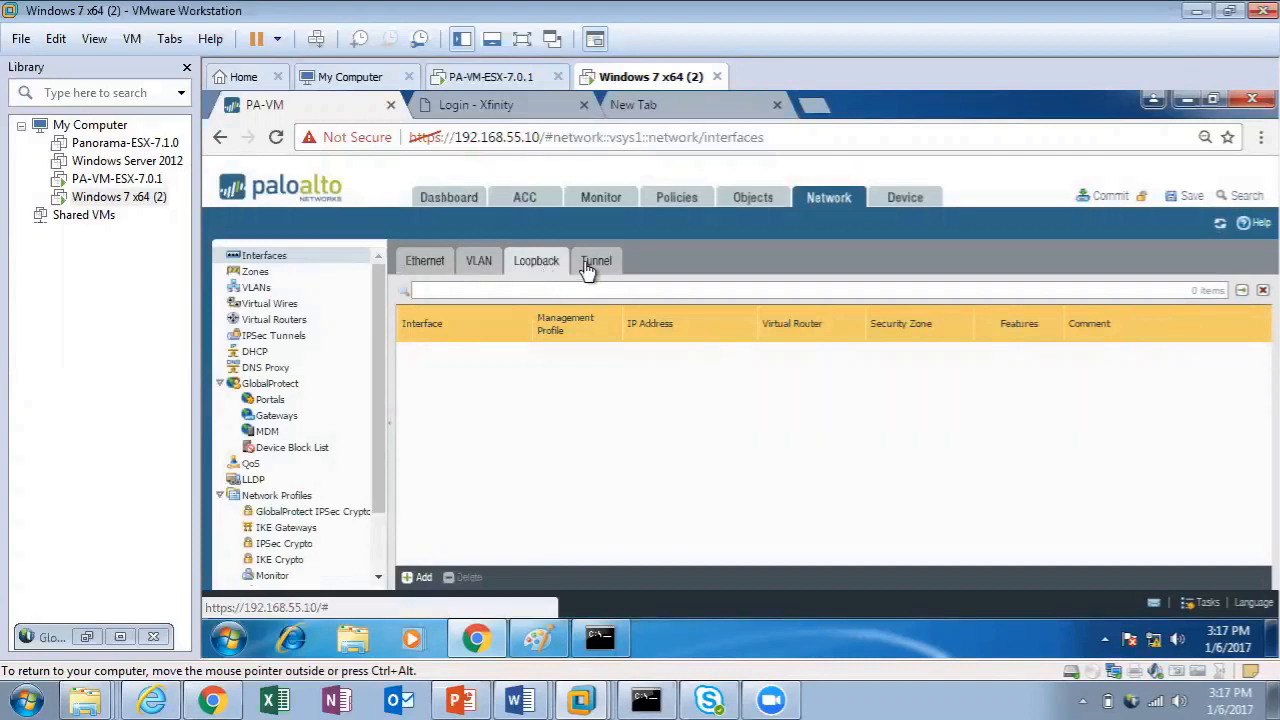
pyautogui.click(590, 266)
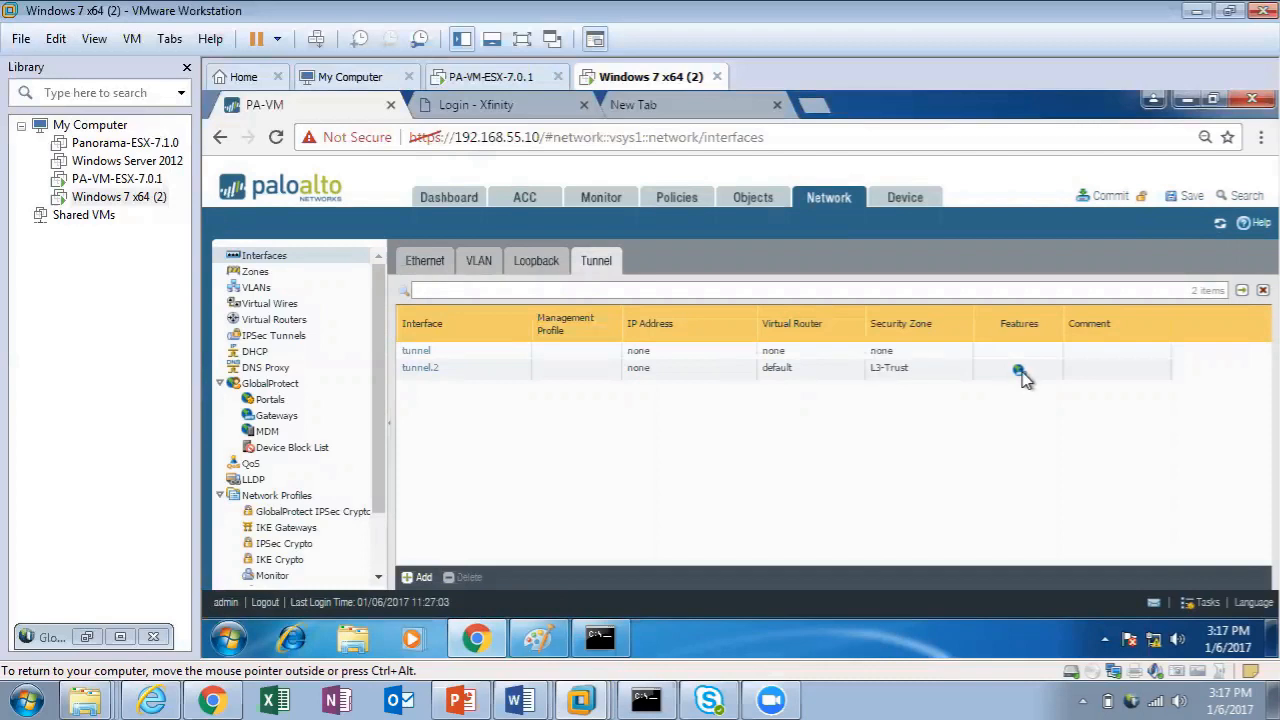
pyautogui.moveTo(1020, 381)
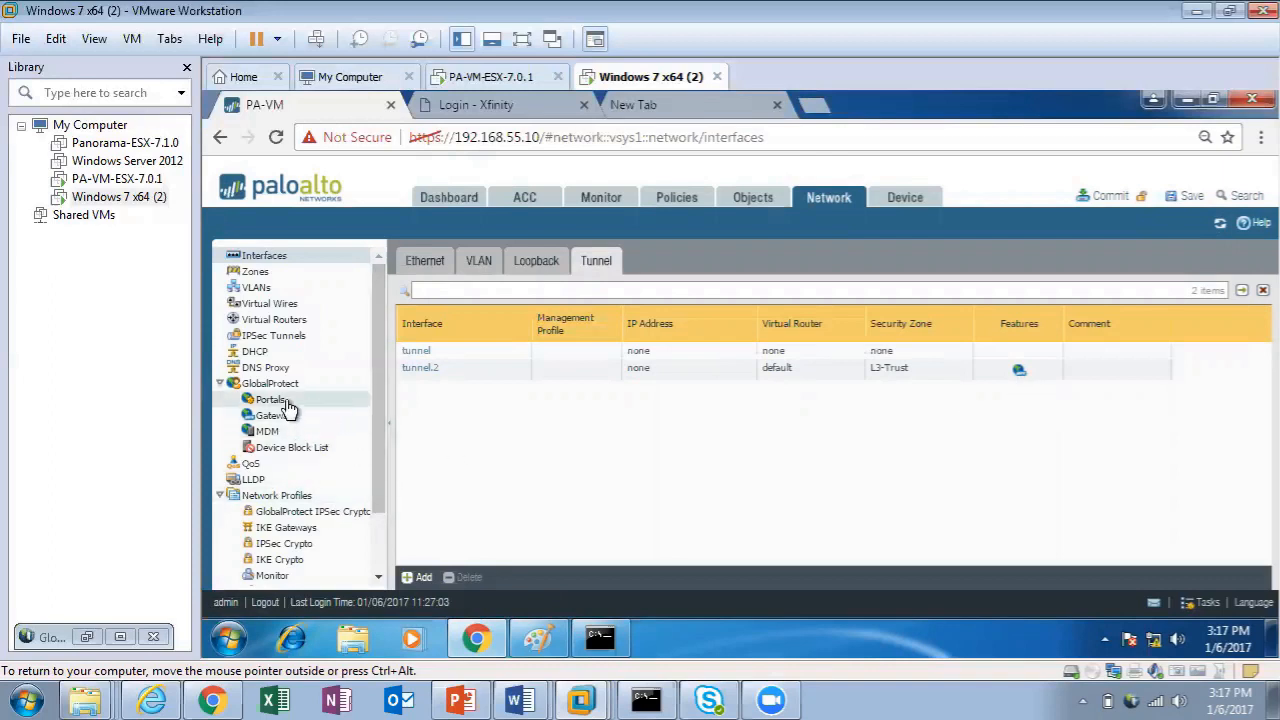
# Open the GP-Portal GlobalProtect portal and review its network, authentication and agent settings
pyautogui.click(283, 402)
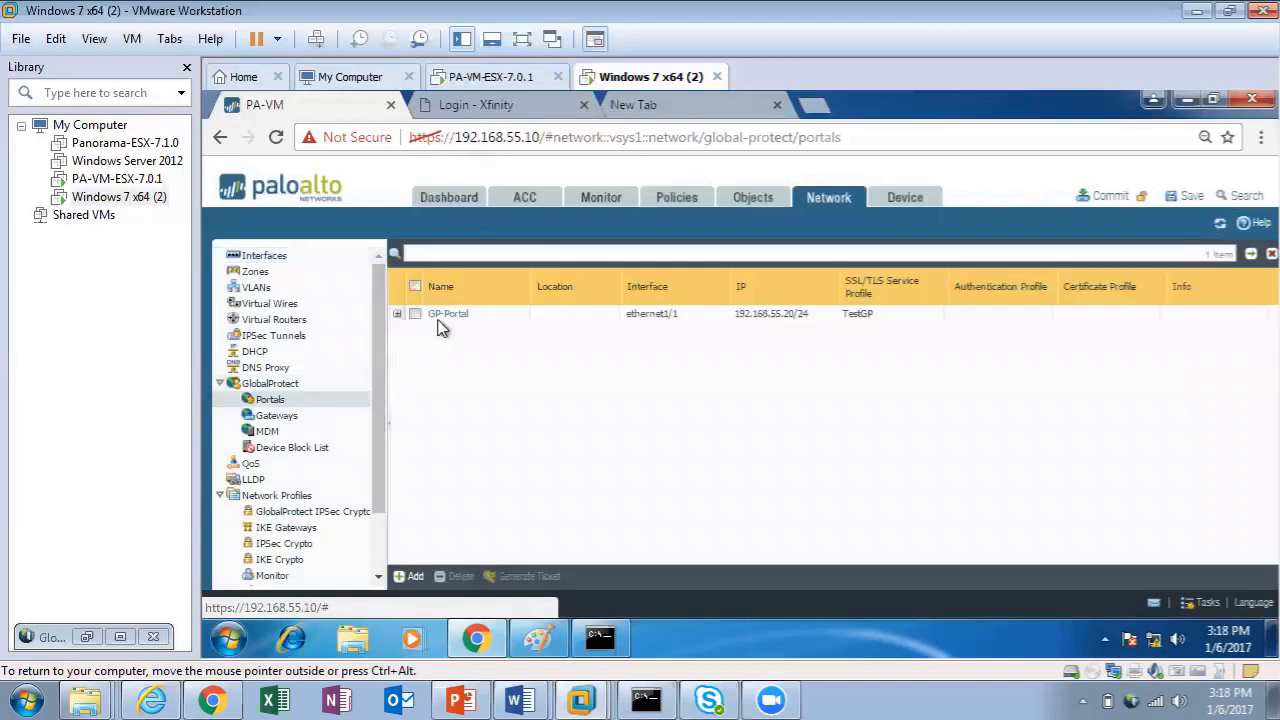
pyautogui.click(445, 316)
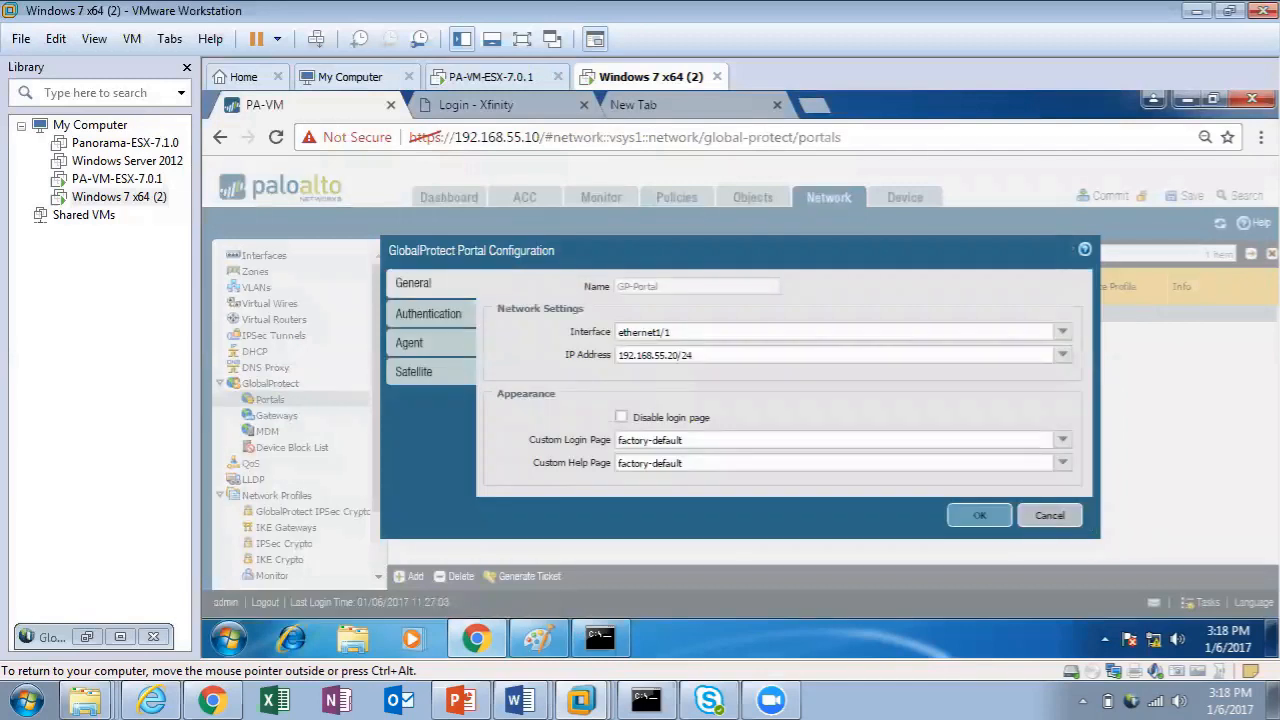
pyautogui.doubleClick(690, 355)
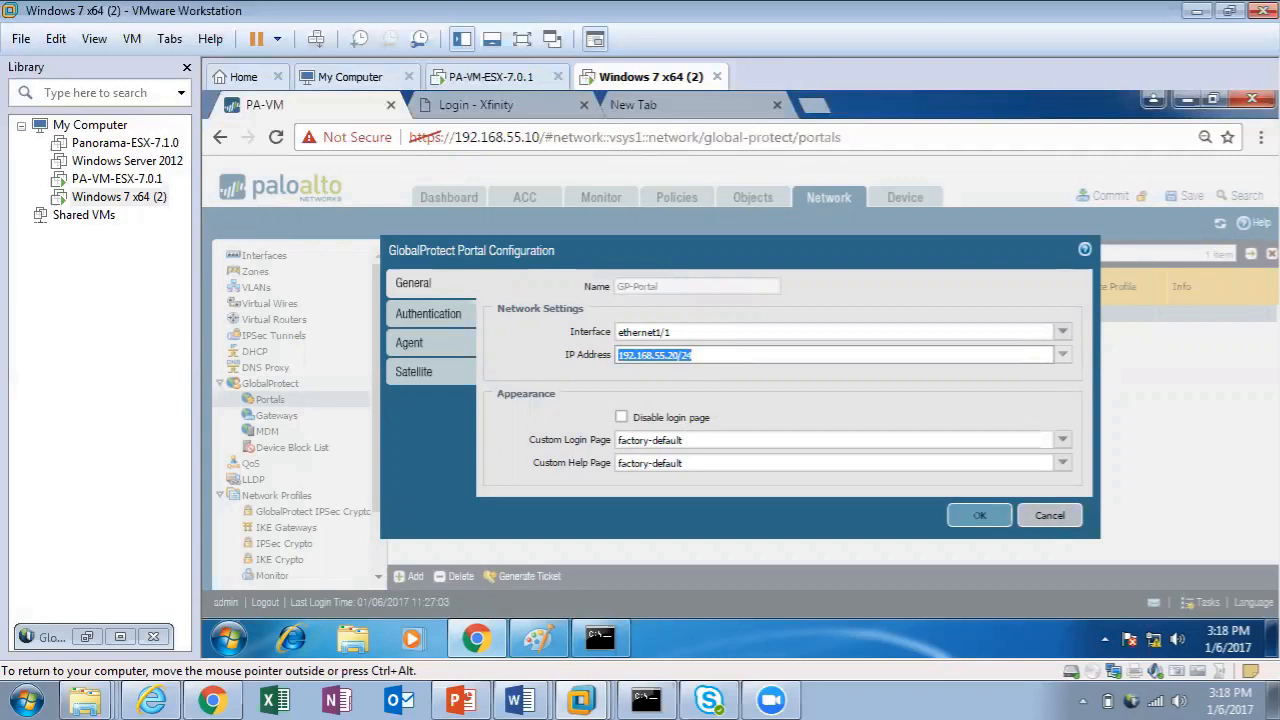
pyautogui.click(455, 318)
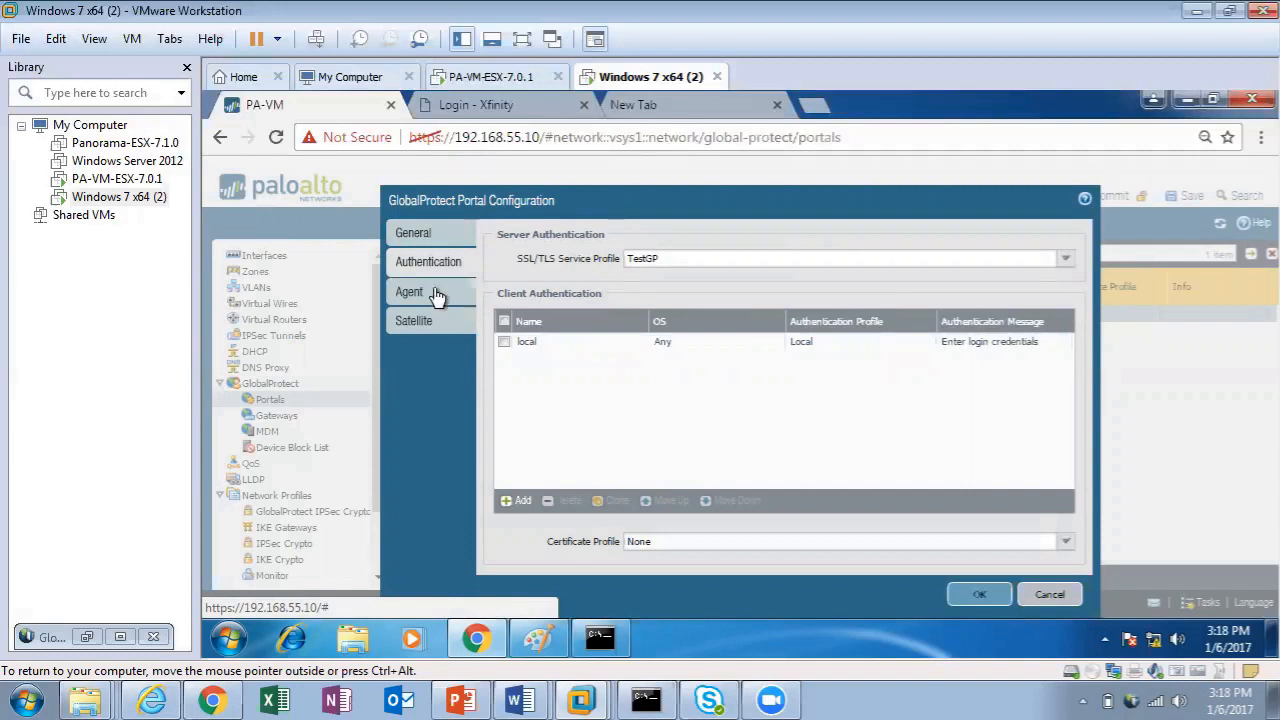
pyautogui.click(438, 293)
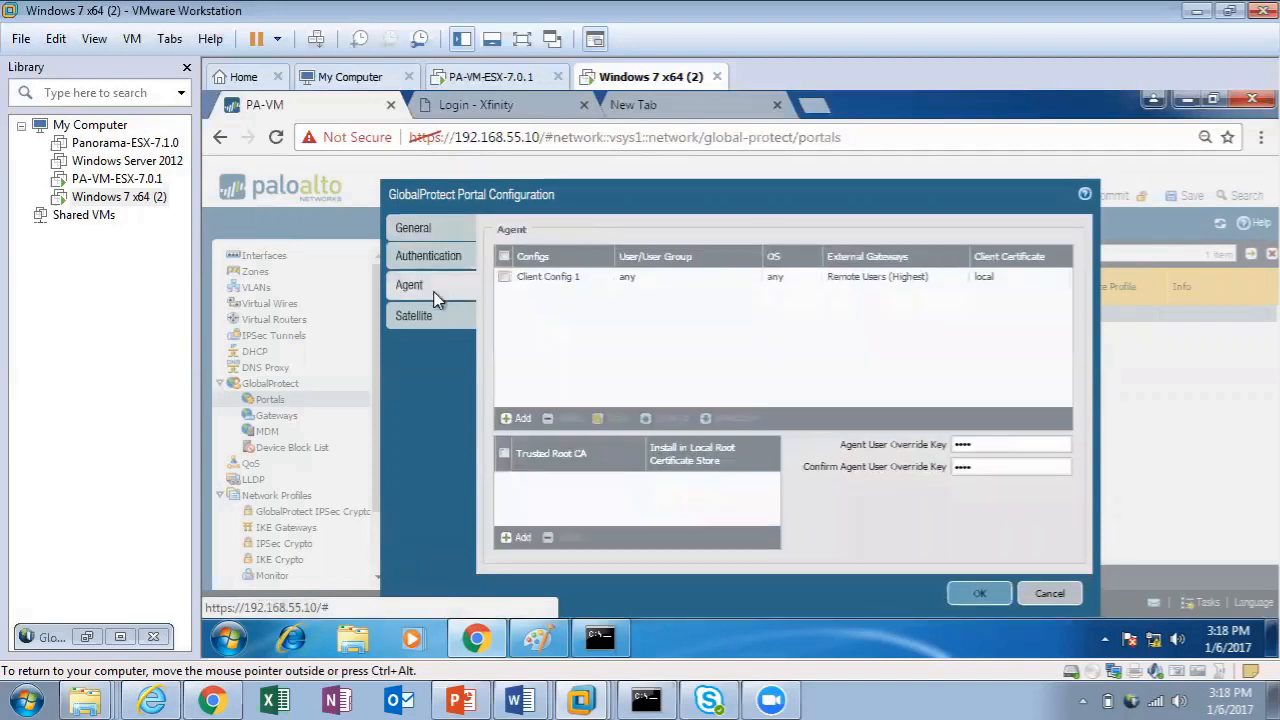
# Open the agent's Client Config 1 and review its authentication, user group and gateway settings
pyautogui.click(541, 277)
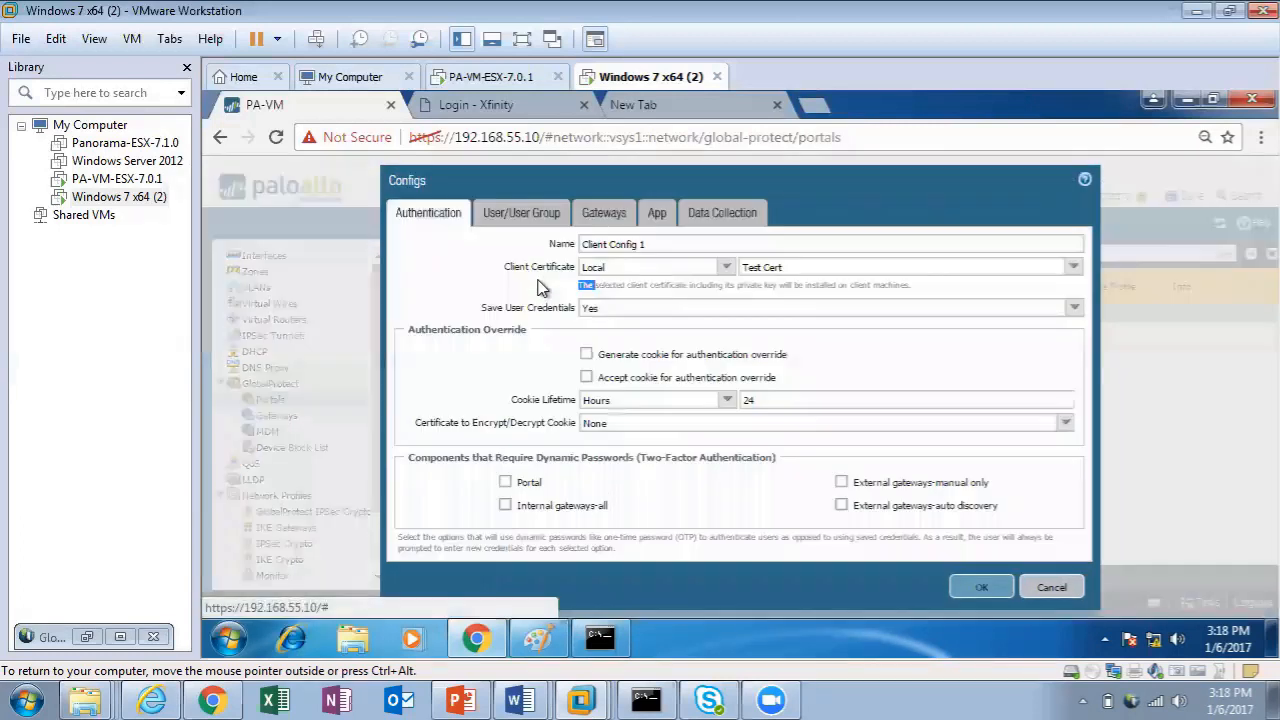
pyautogui.click(644, 244)
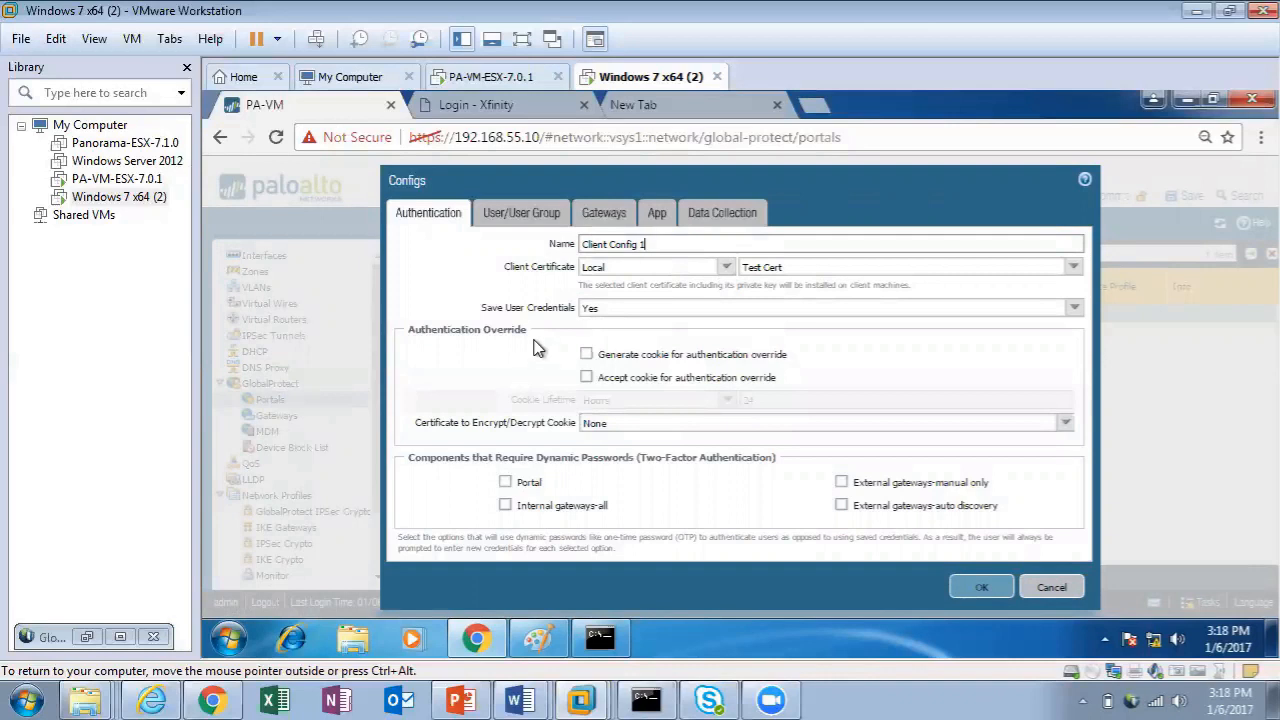
pyautogui.click(521, 215)
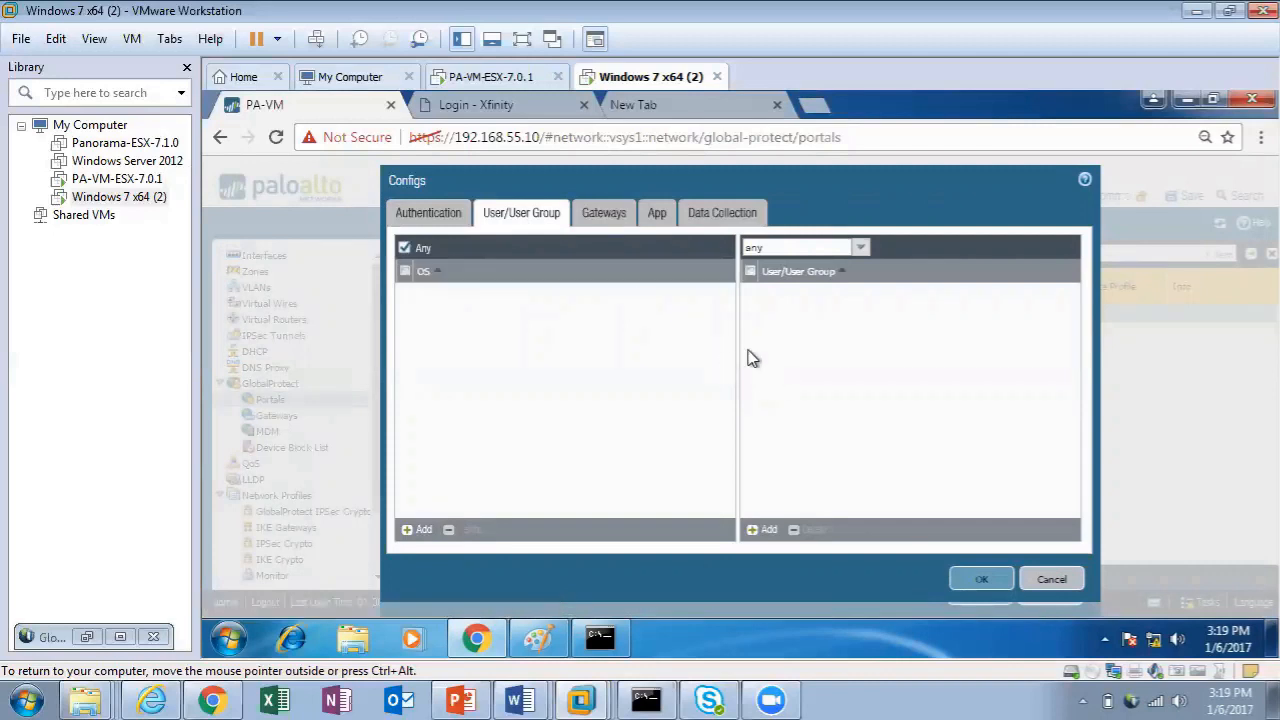
pyautogui.click(608, 216)
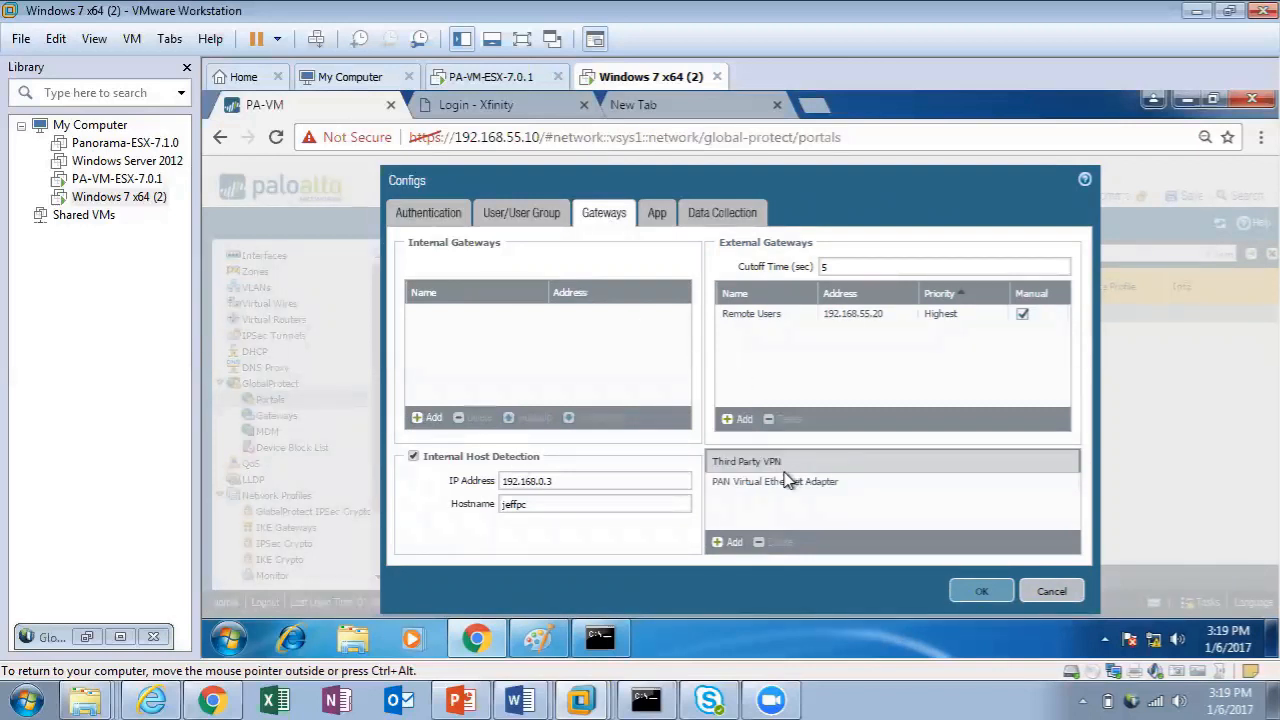
# Check the adapter choices for a new Third Party VPN entry and delete that entry
pyautogui.click(741, 541)
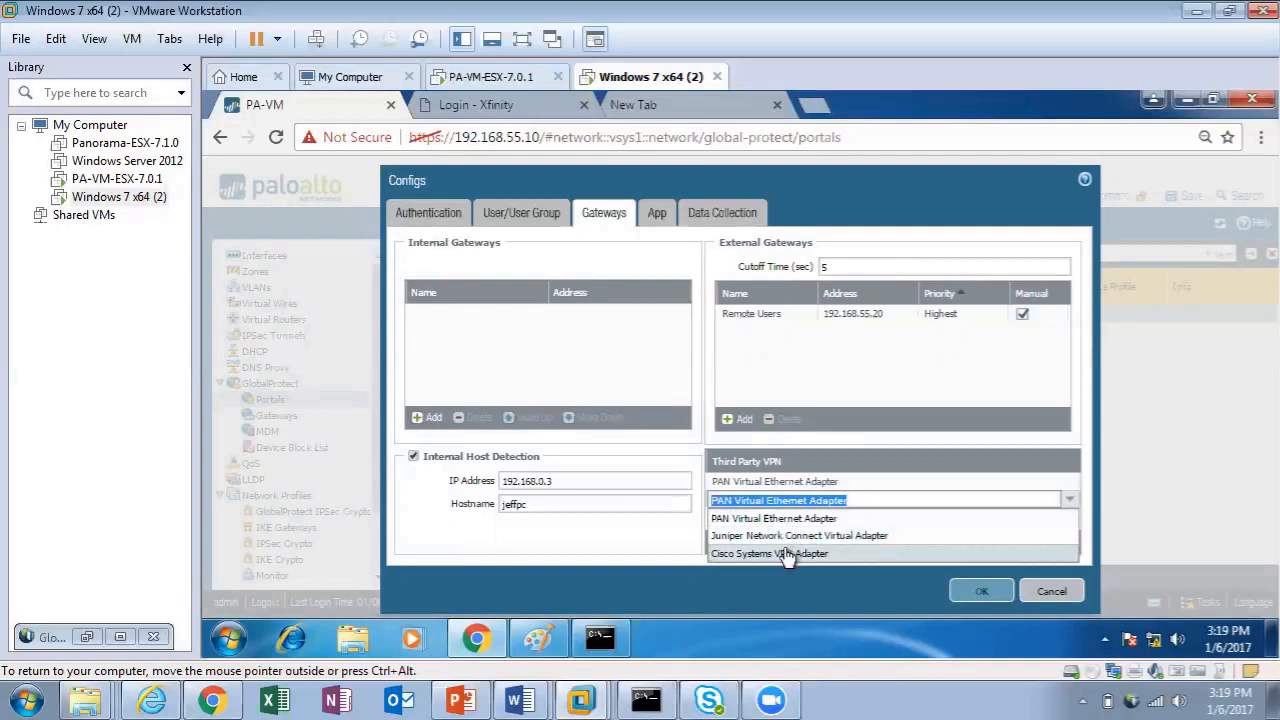
pyautogui.click(795, 389)
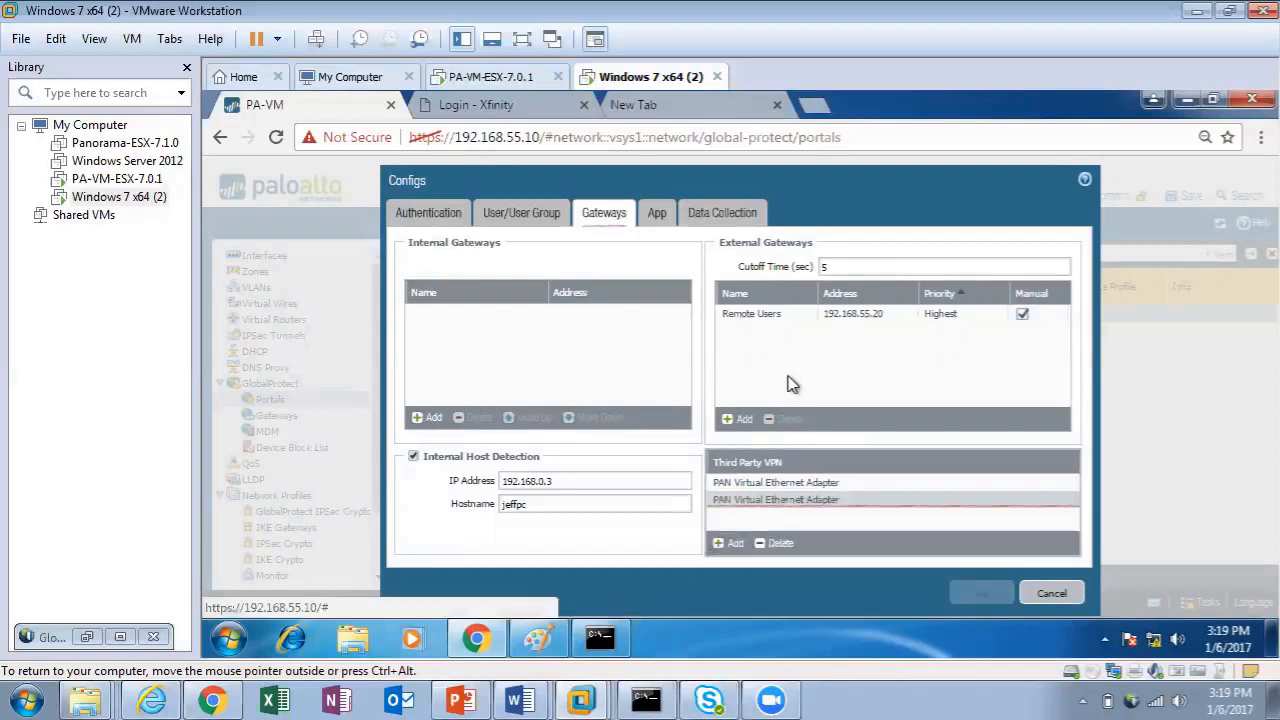
pyautogui.click(775, 545)
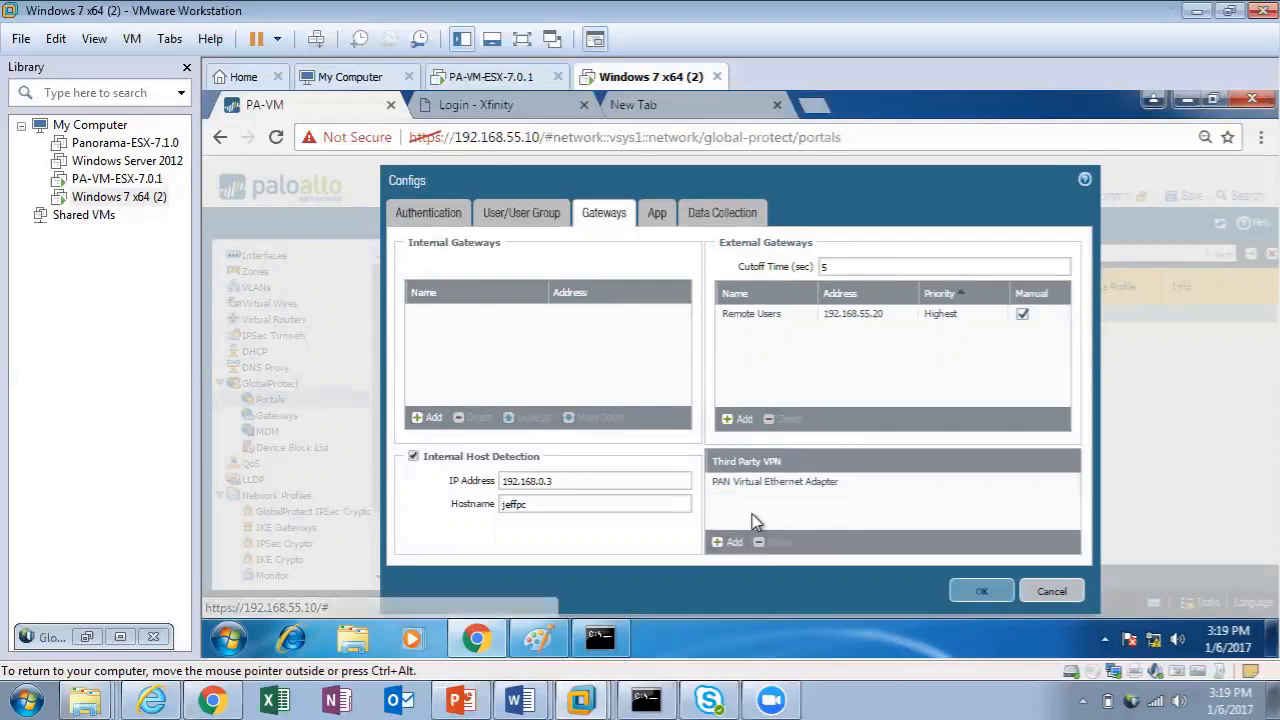
# Examine the app configuration's connect method, config refresh interval and options for letting users disable GlobalProtect
pyautogui.click(657, 213)
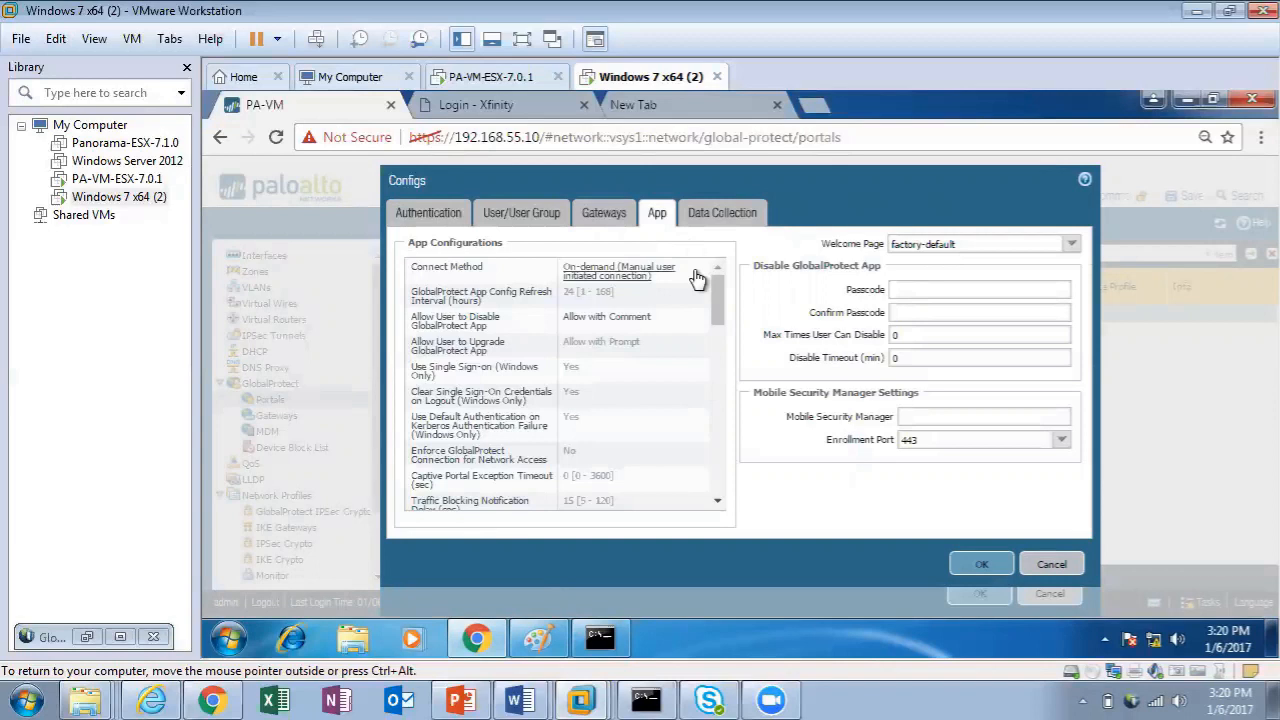
pyautogui.click(697, 278)
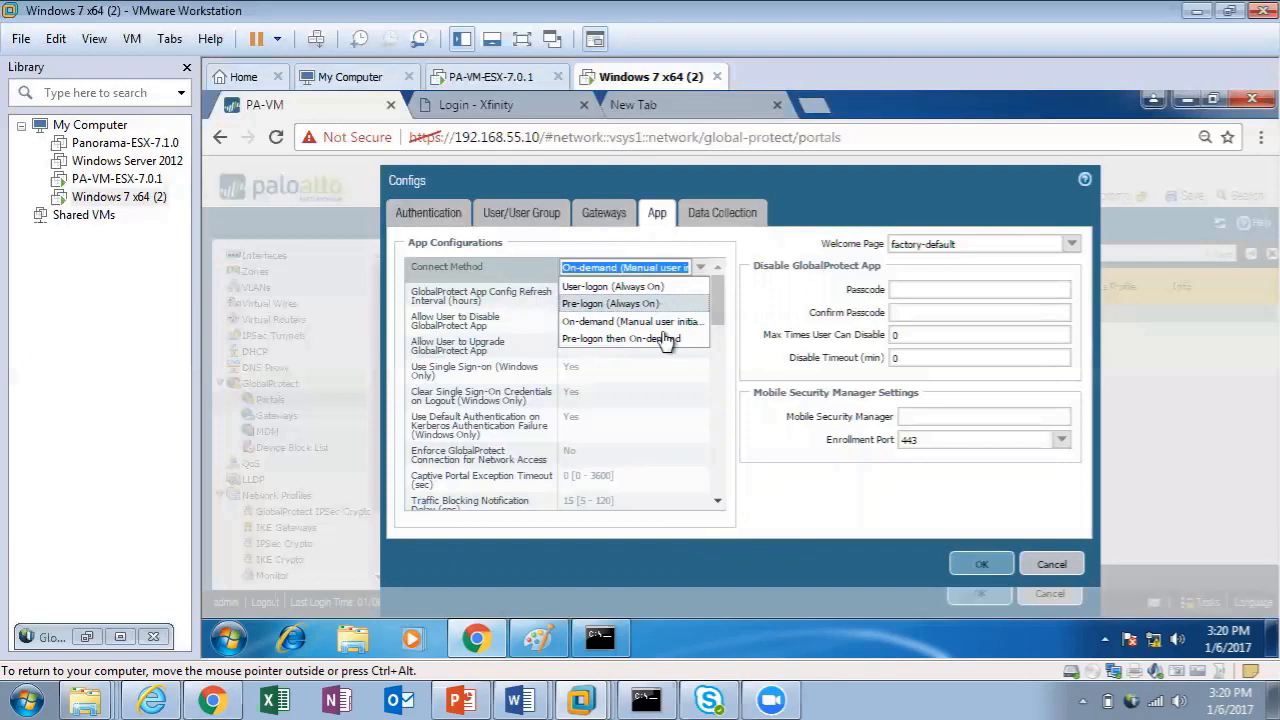
pyautogui.click(735, 253)
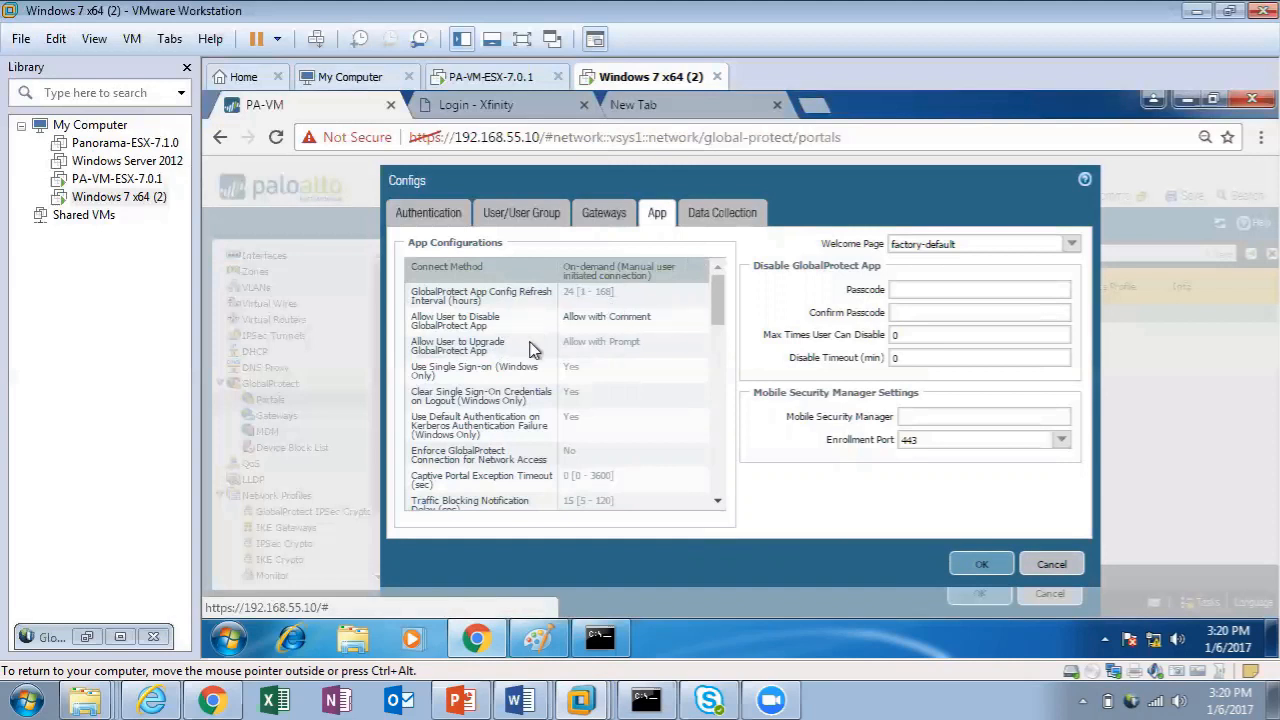
pyautogui.click(622, 330)
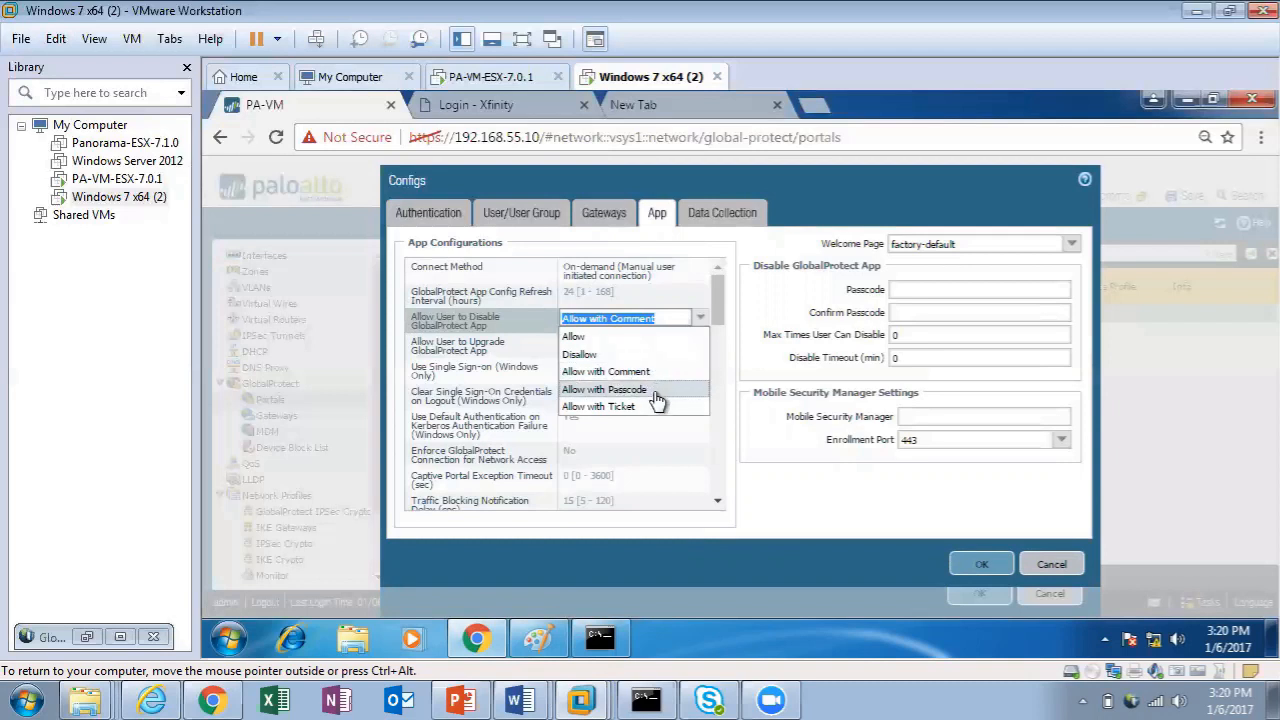
pyautogui.click(679, 304)
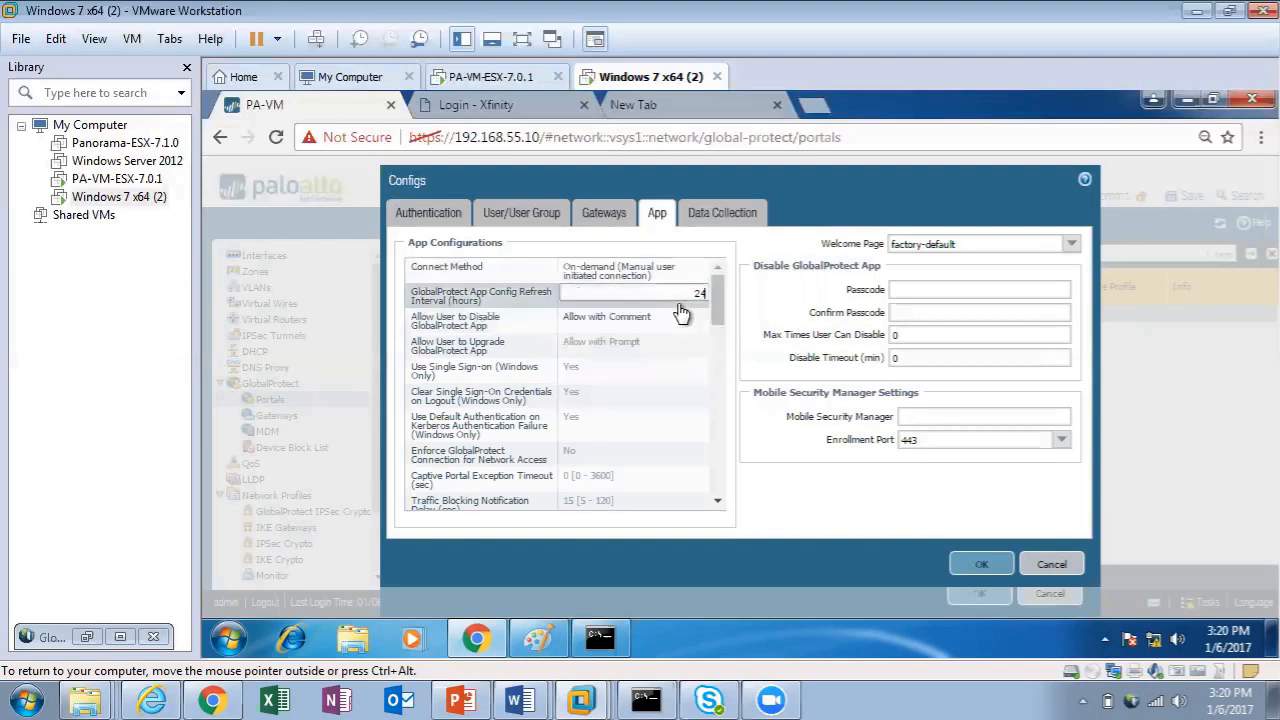
# Review Client Config 1's data collection and authentication settings, cancel out of it and confirm the portal configuration
pyautogui.click(715, 214)
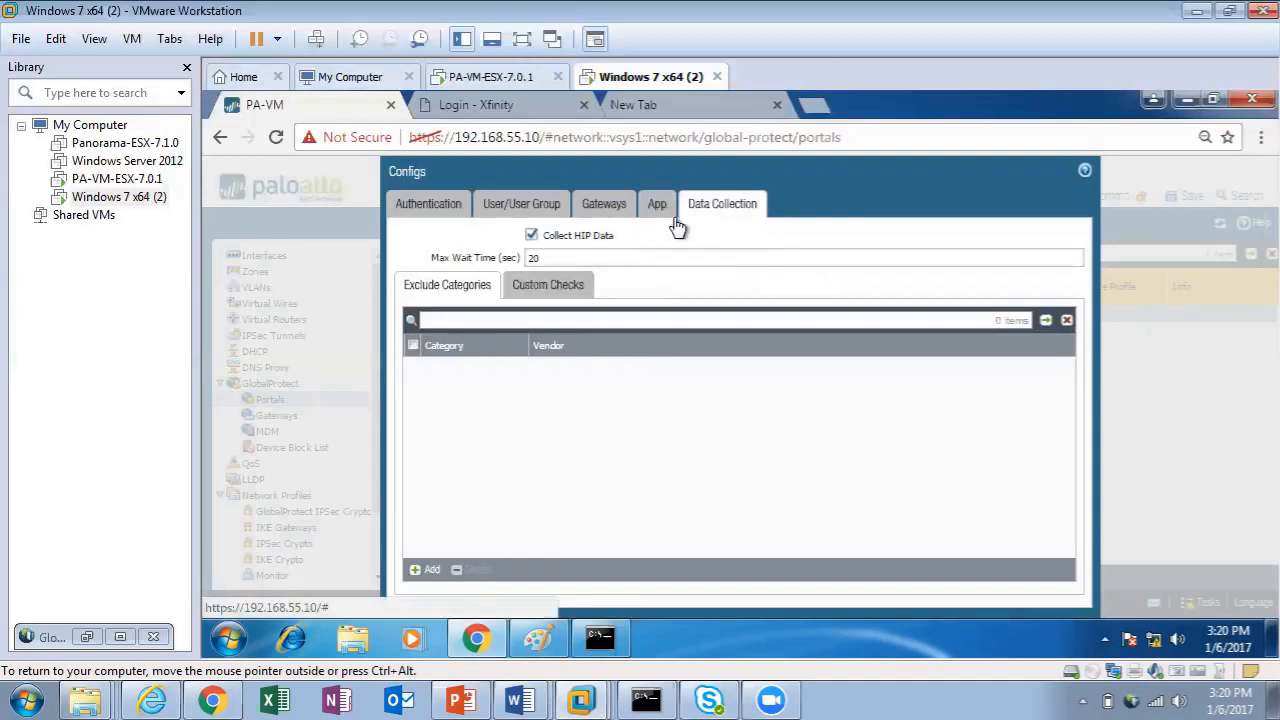
pyautogui.click(437, 208)
pyautogui.click(1040, 582)
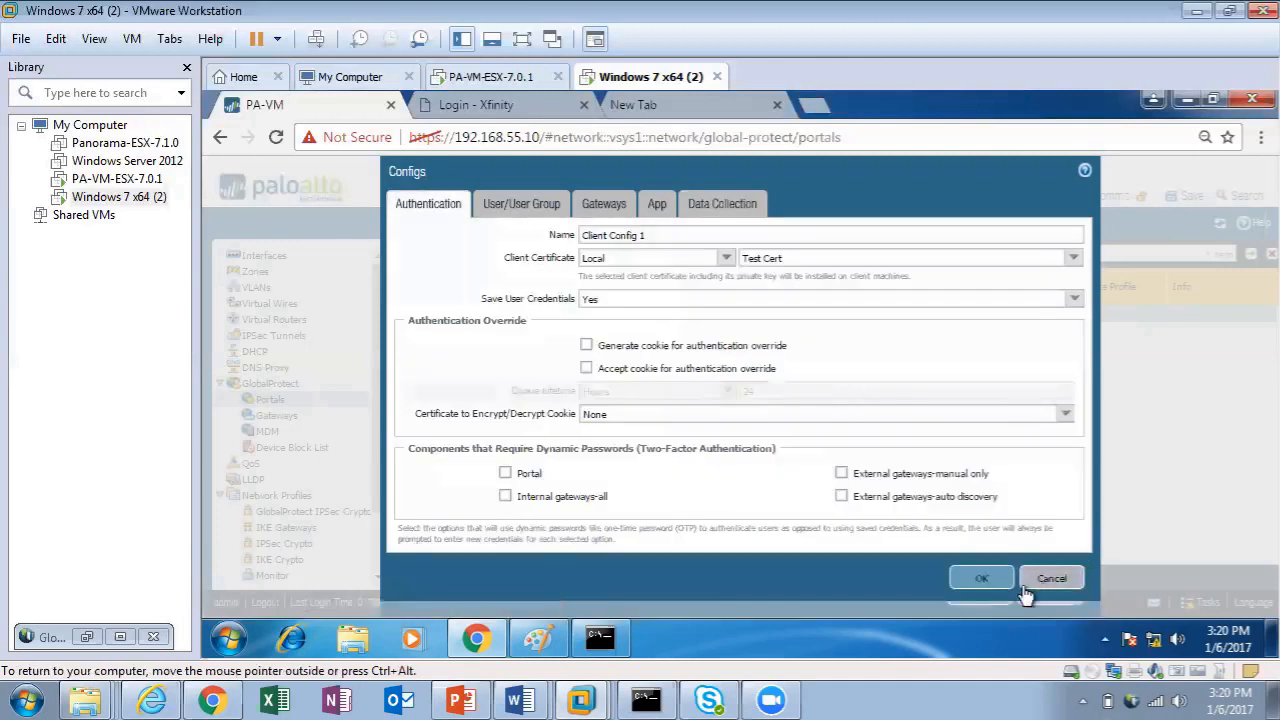
pyautogui.click(995, 600)
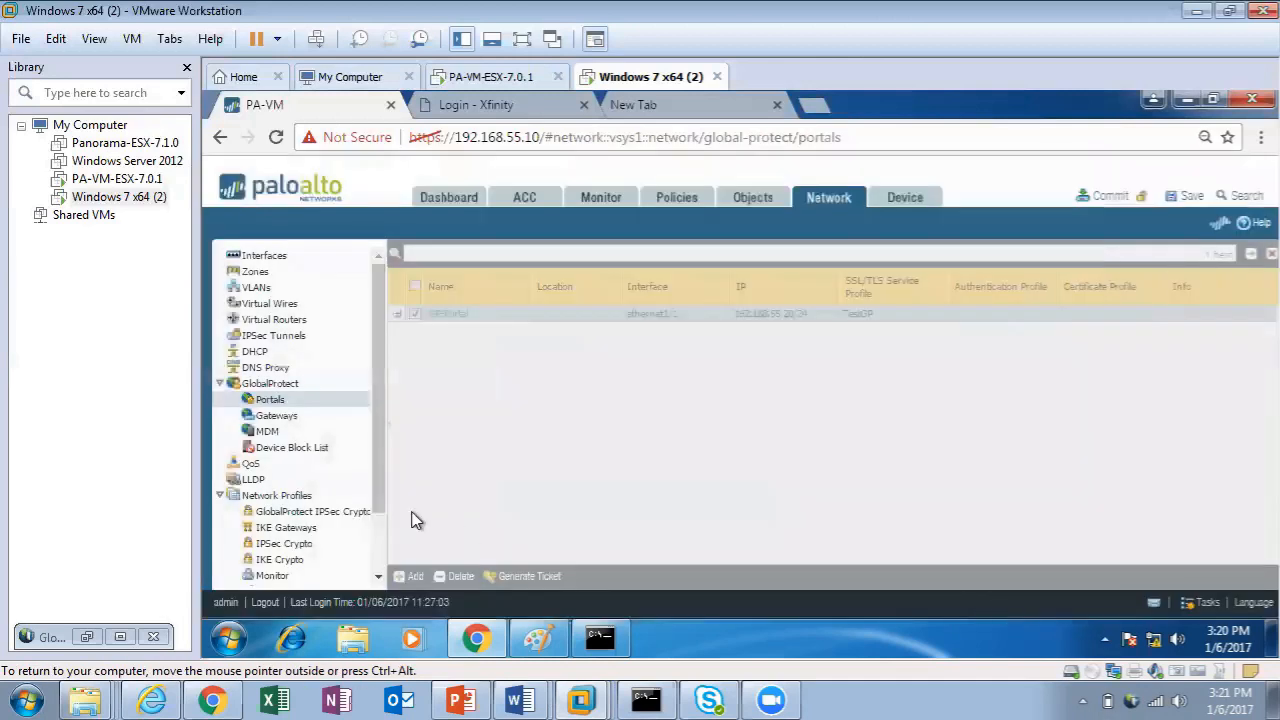
# Open the GPgateway GlobalProtect gateway and review its general and agent tunnel settings, switching IPSec off and back on
pyautogui.click(296, 423)
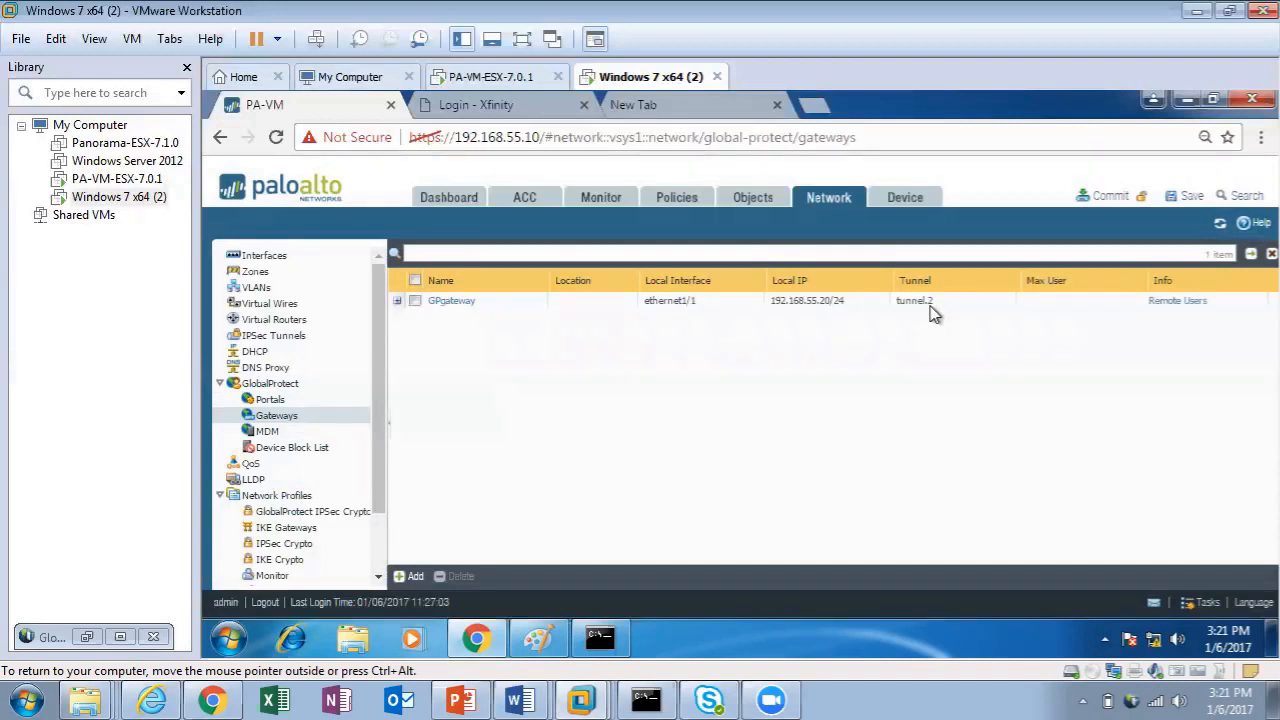
pyautogui.click(452, 302)
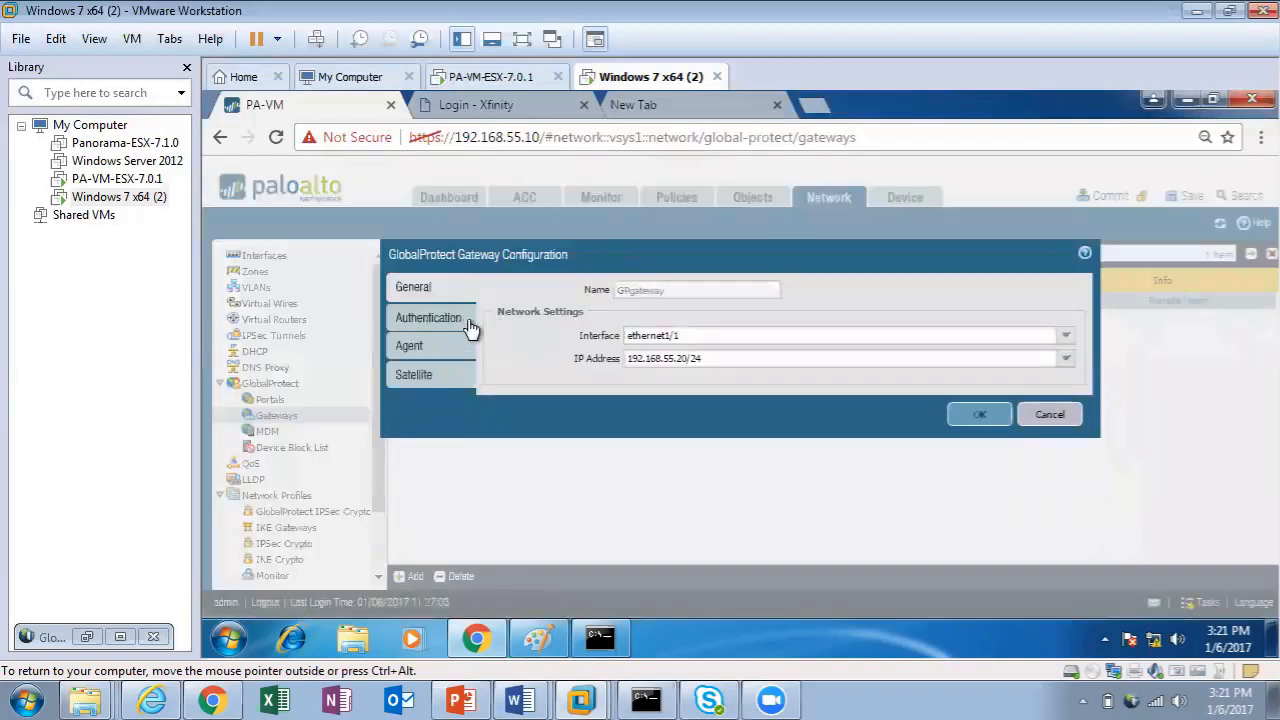
pyautogui.click(428, 347)
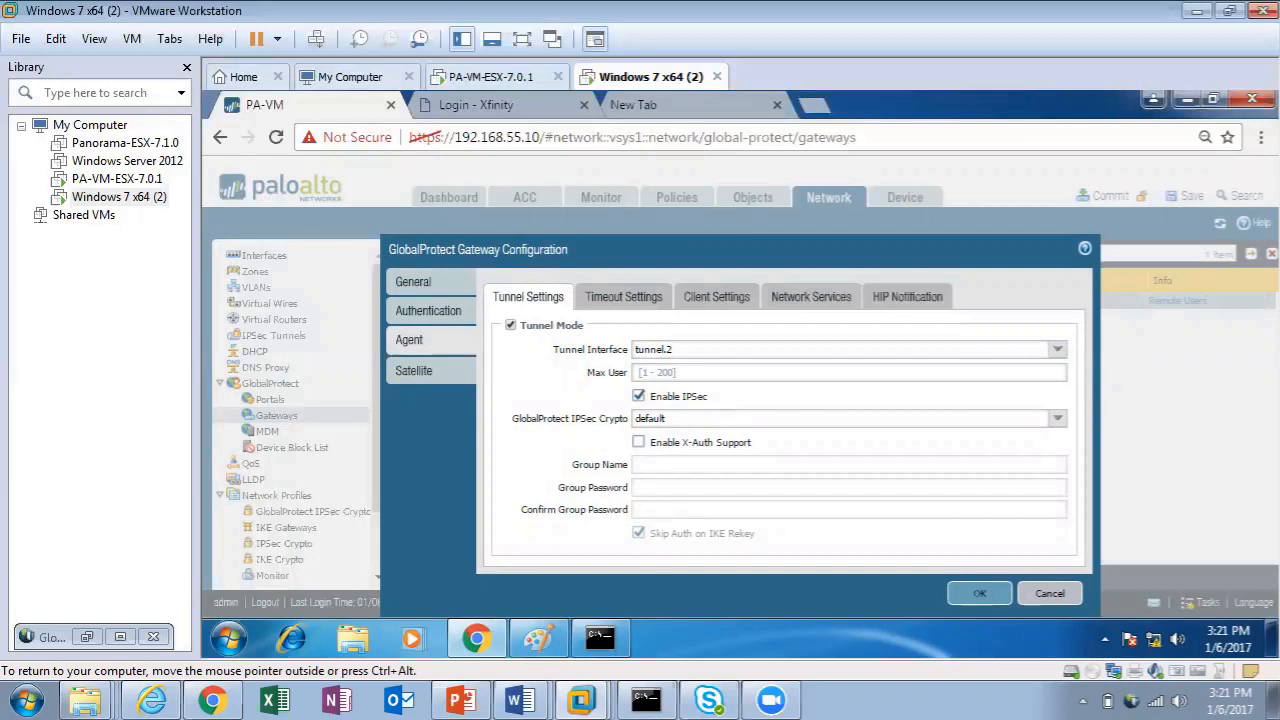
pyautogui.click(639, 397)
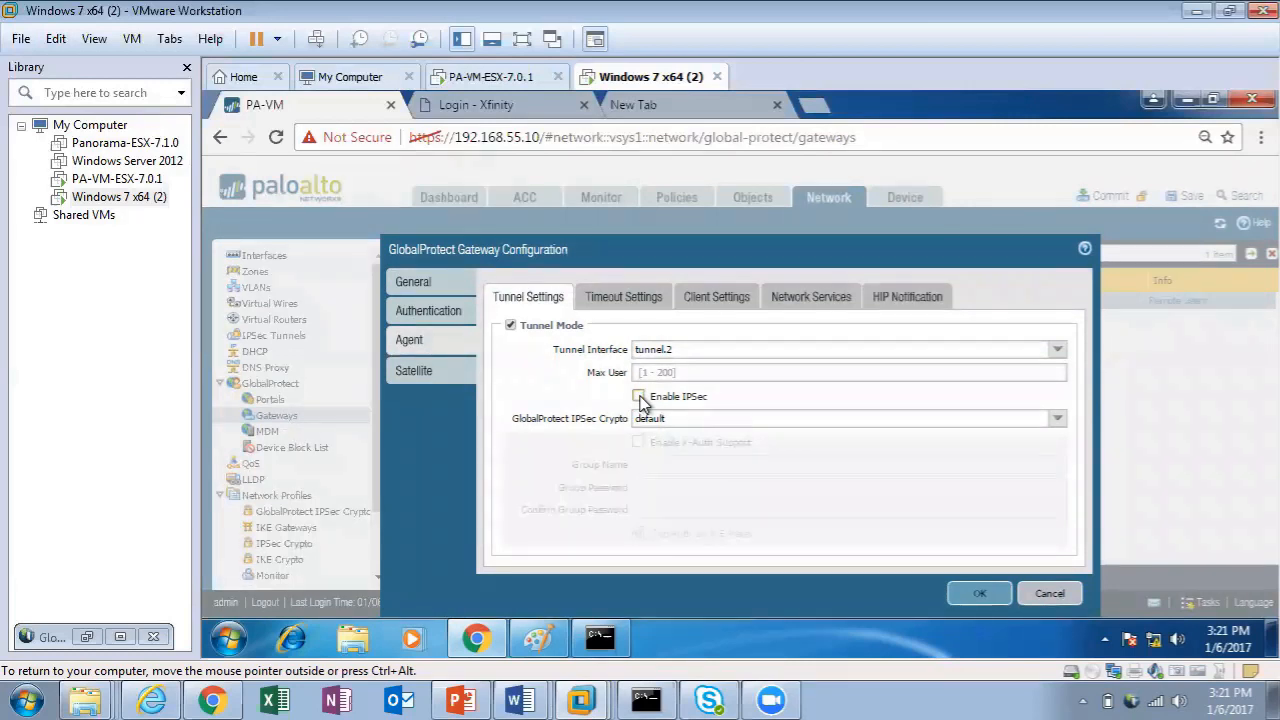
pyautogui.click(639, 397)
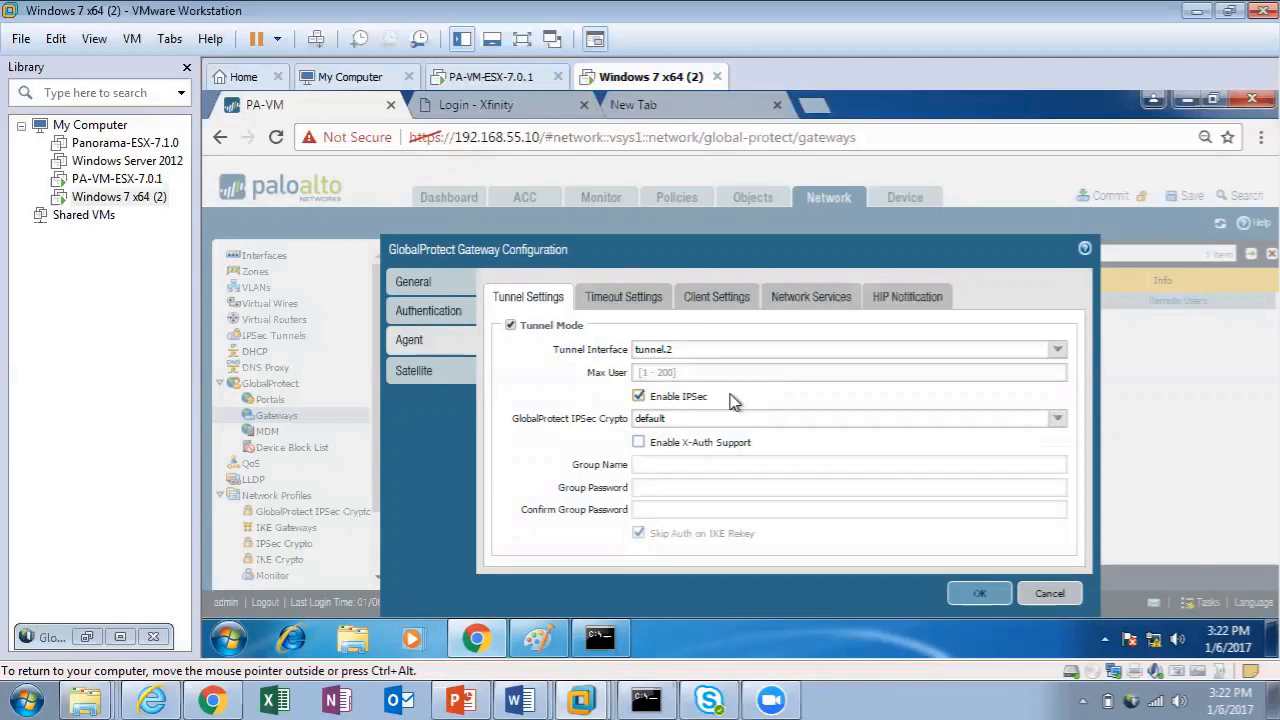
# Review the gateway agent's timeout, client and network services settings and confirm the GlobalProtect gateway configuration
pyautogui.click(630, 306)
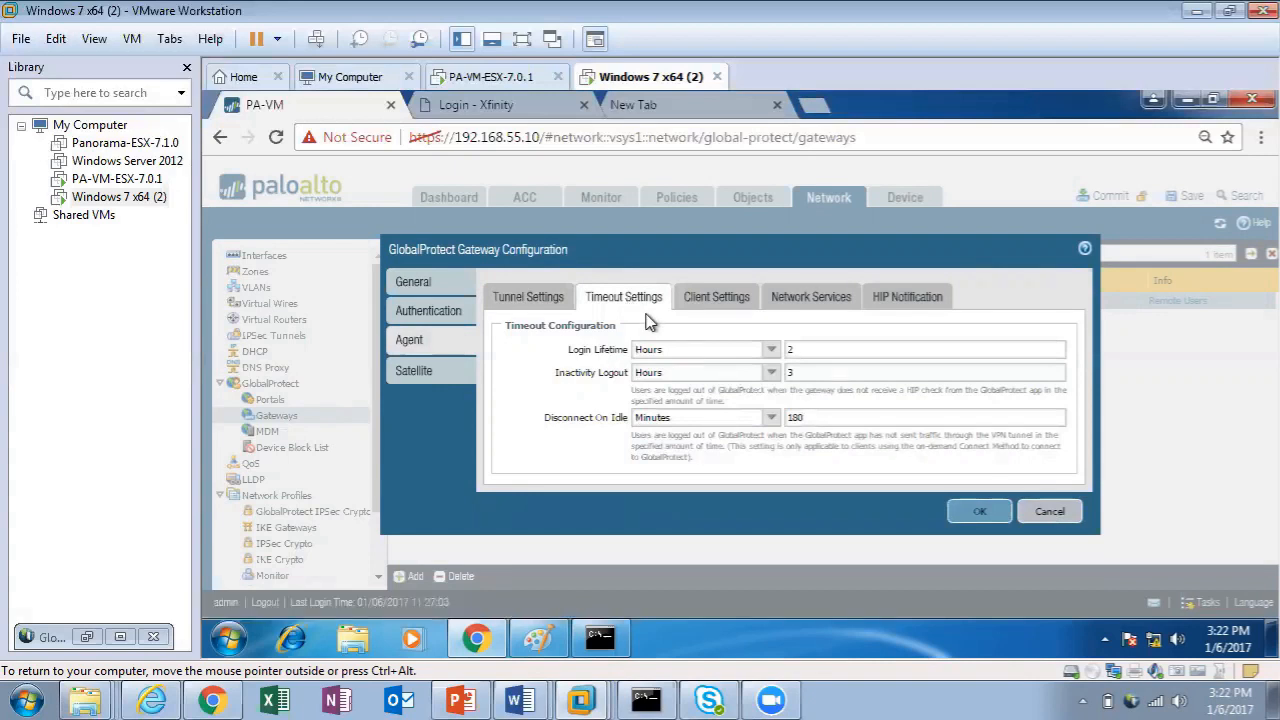
pyautogui.click(712, 300)
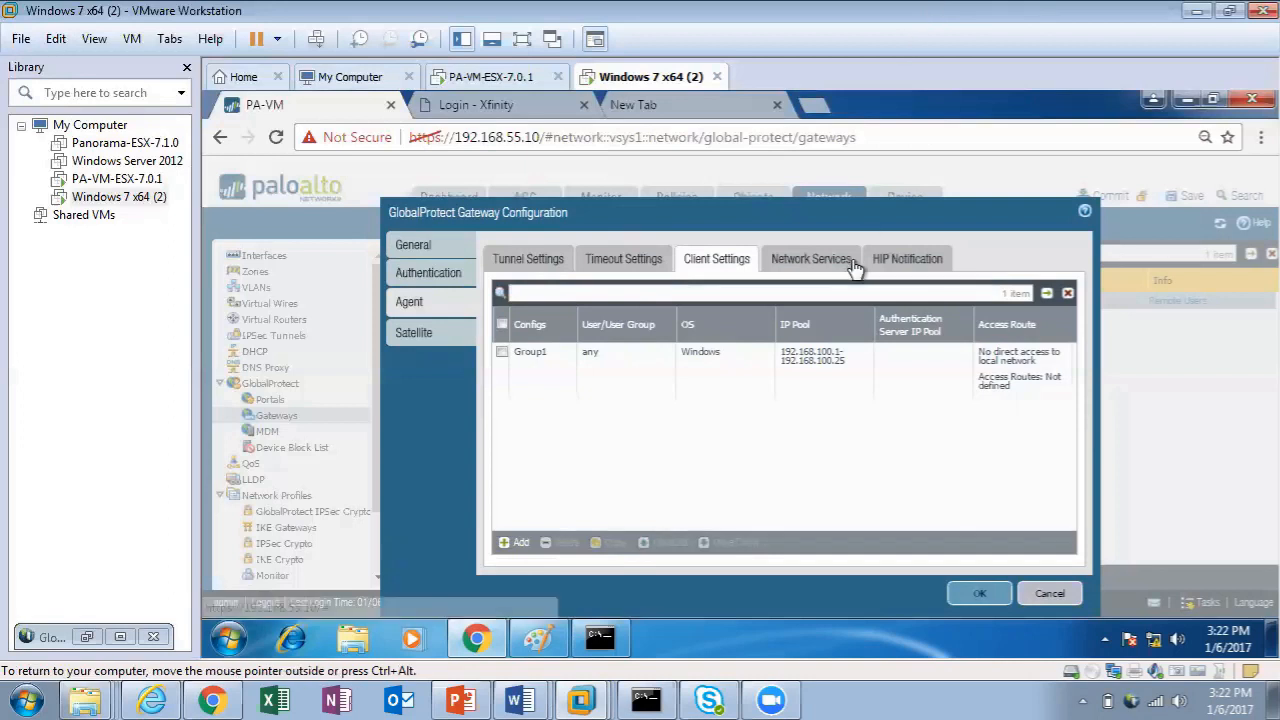
pyautogui.click(822, 262)
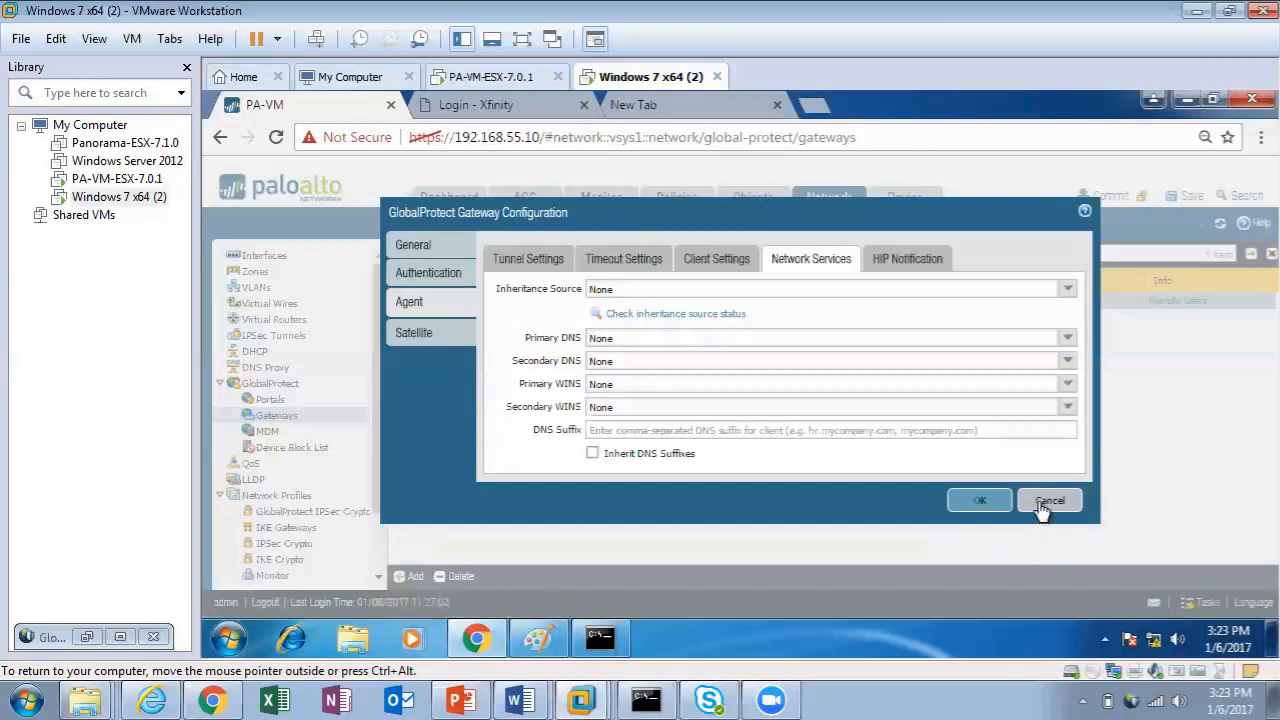
pyautogui.click(986, 502)
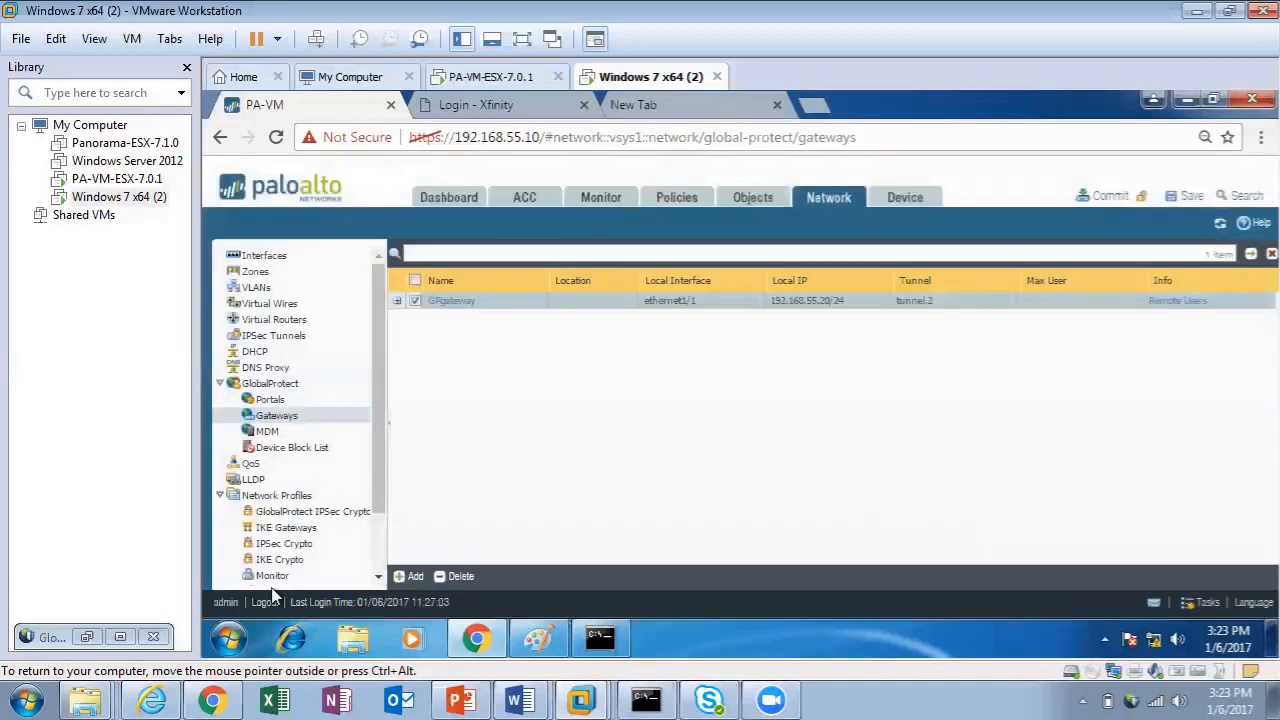
# Switch to the GlobalProtect client, minimize its welcome page, and examine its connection details and portal login settings
pyautogui.click(165, 698)
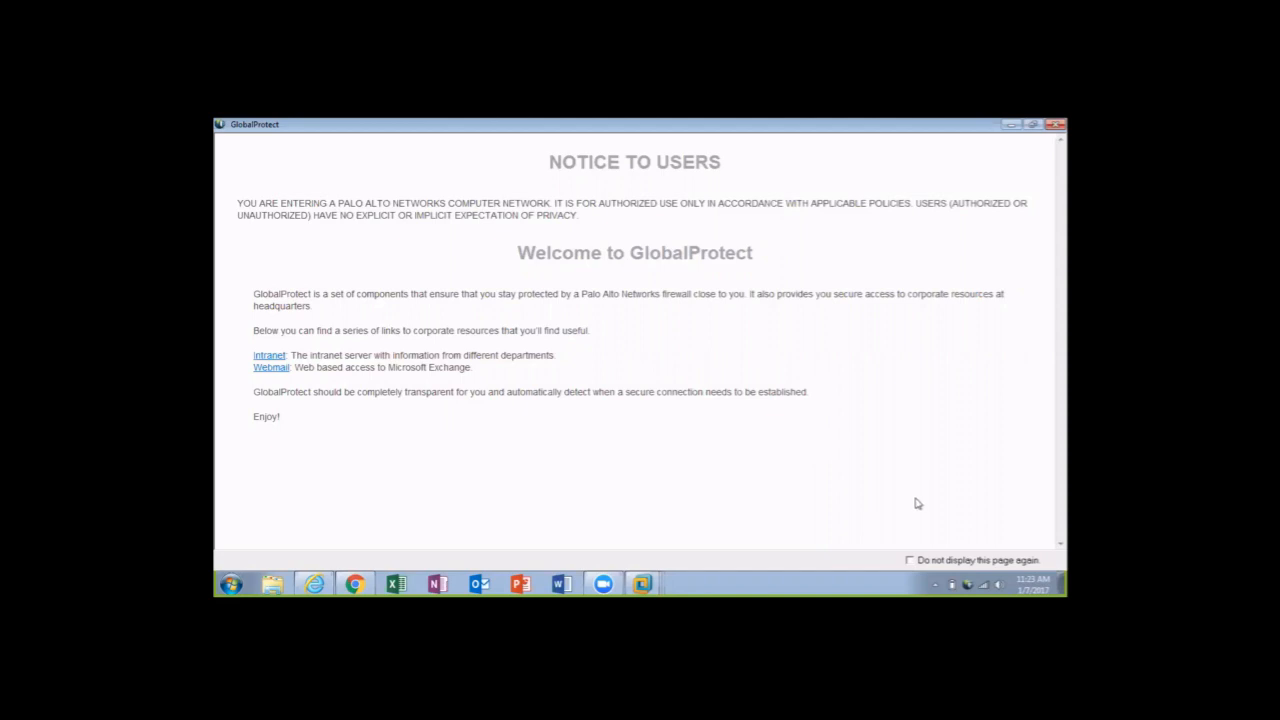
pyautogui.click(966, 583)
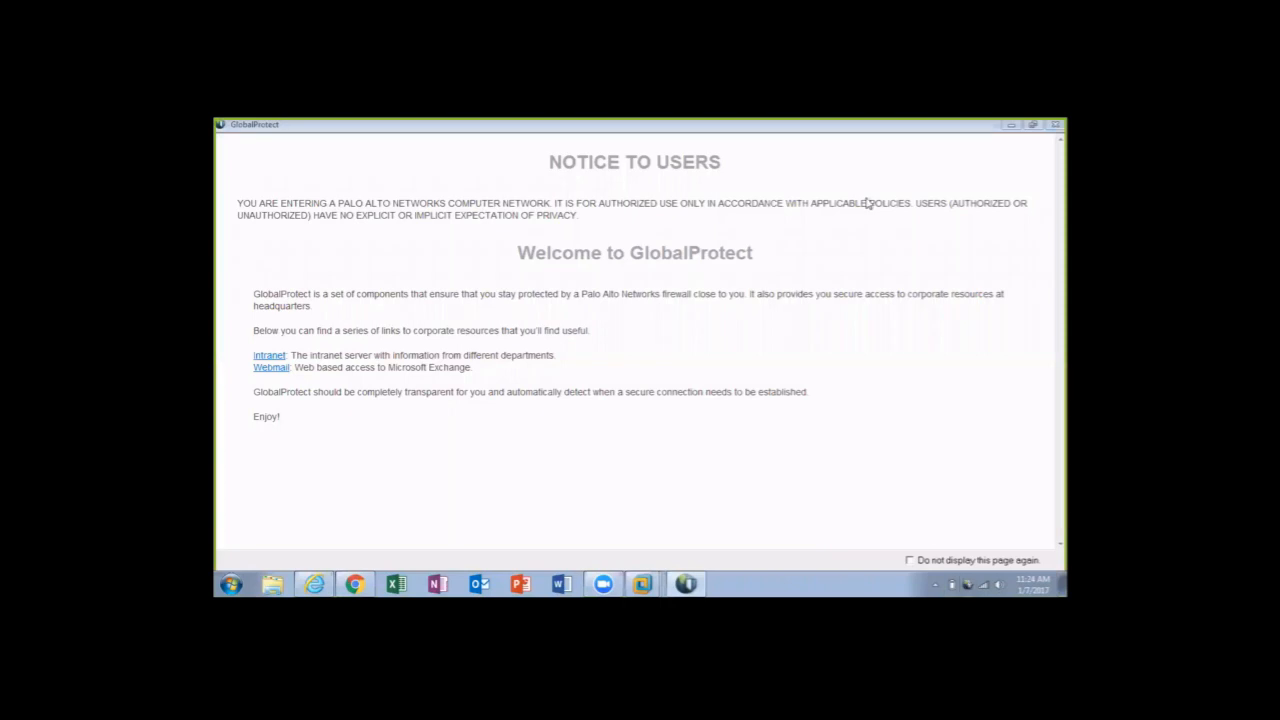
pyautogui.click(1010, 125)
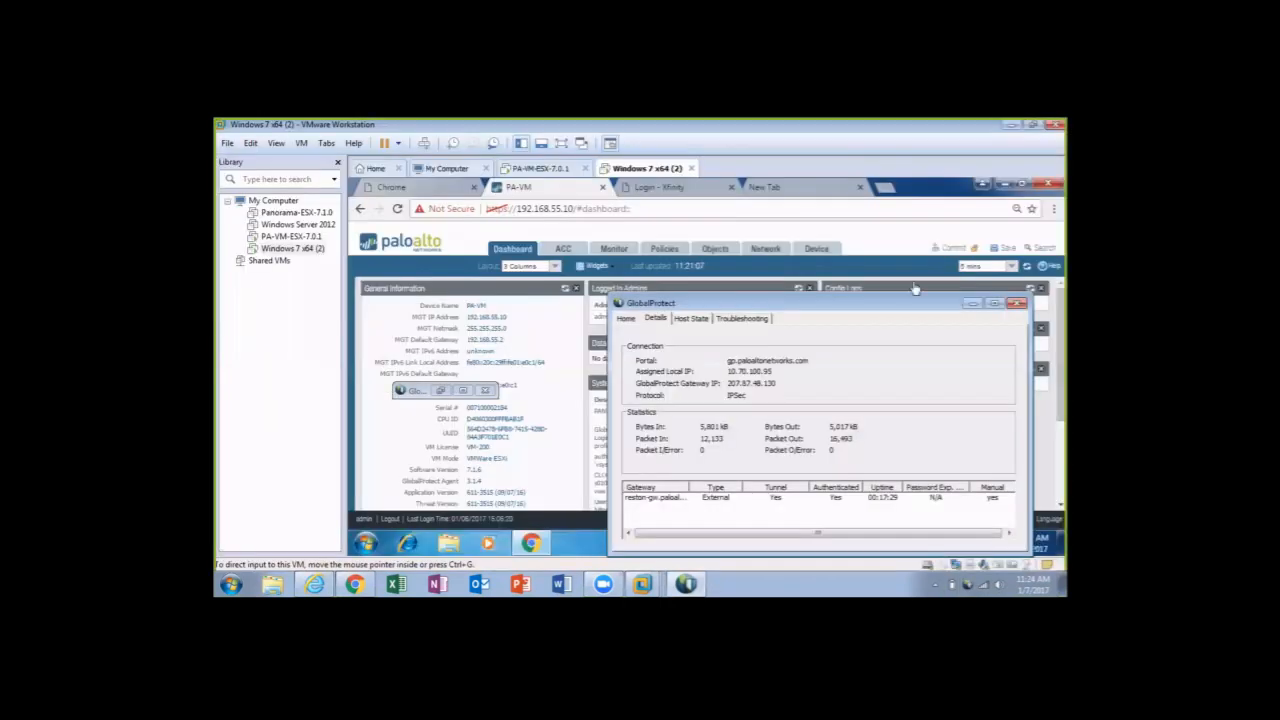
pyautogui.moveTo(905, 304); pyautogui.dragTo(786, 211)
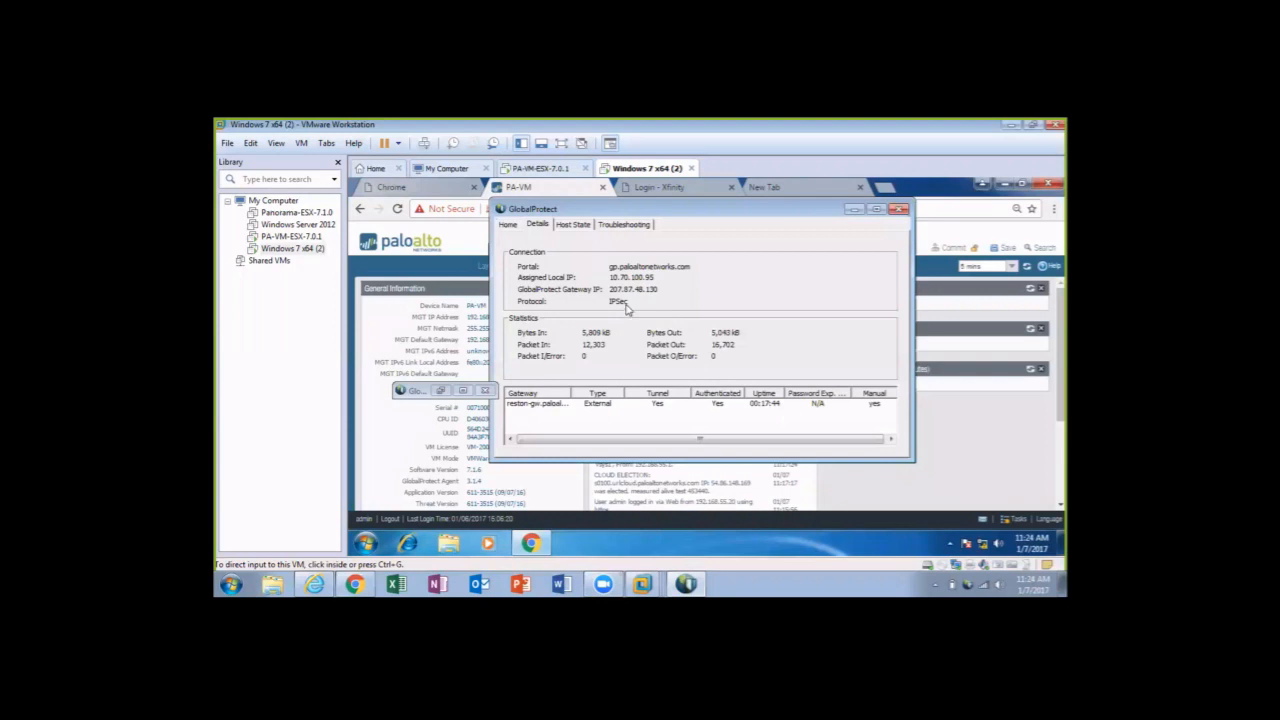
pyautogui.click(509, 225)
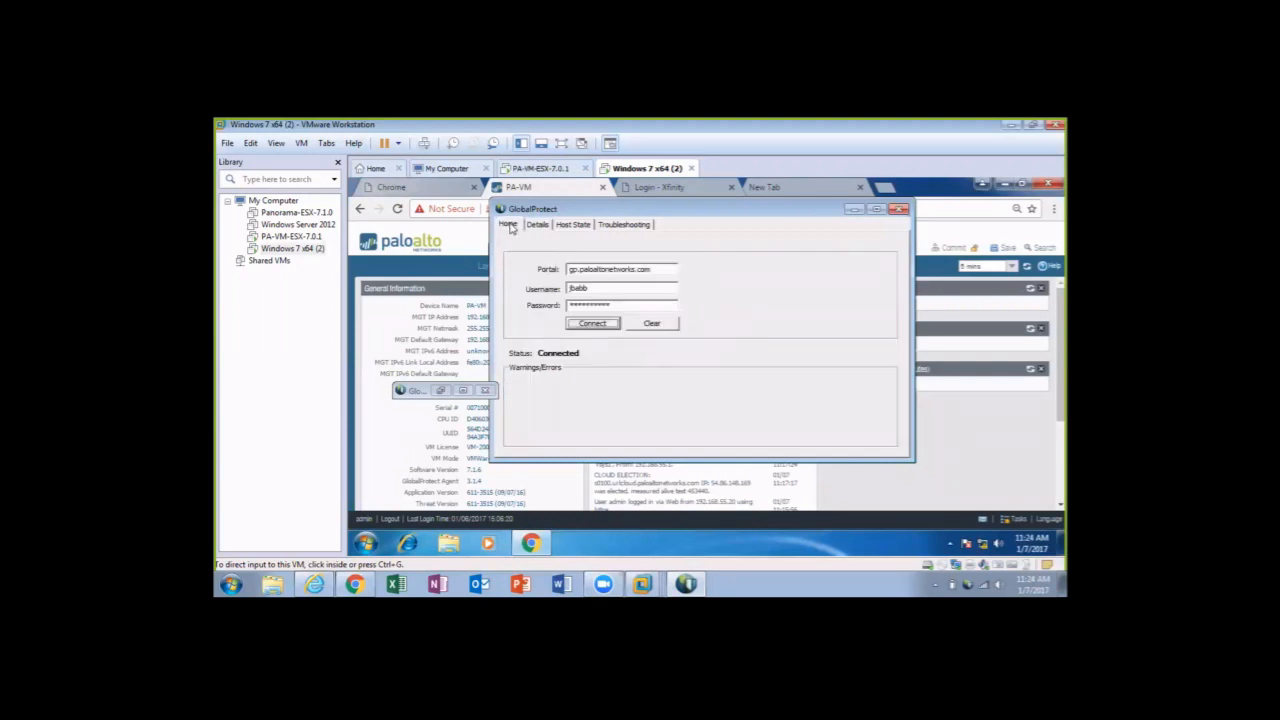